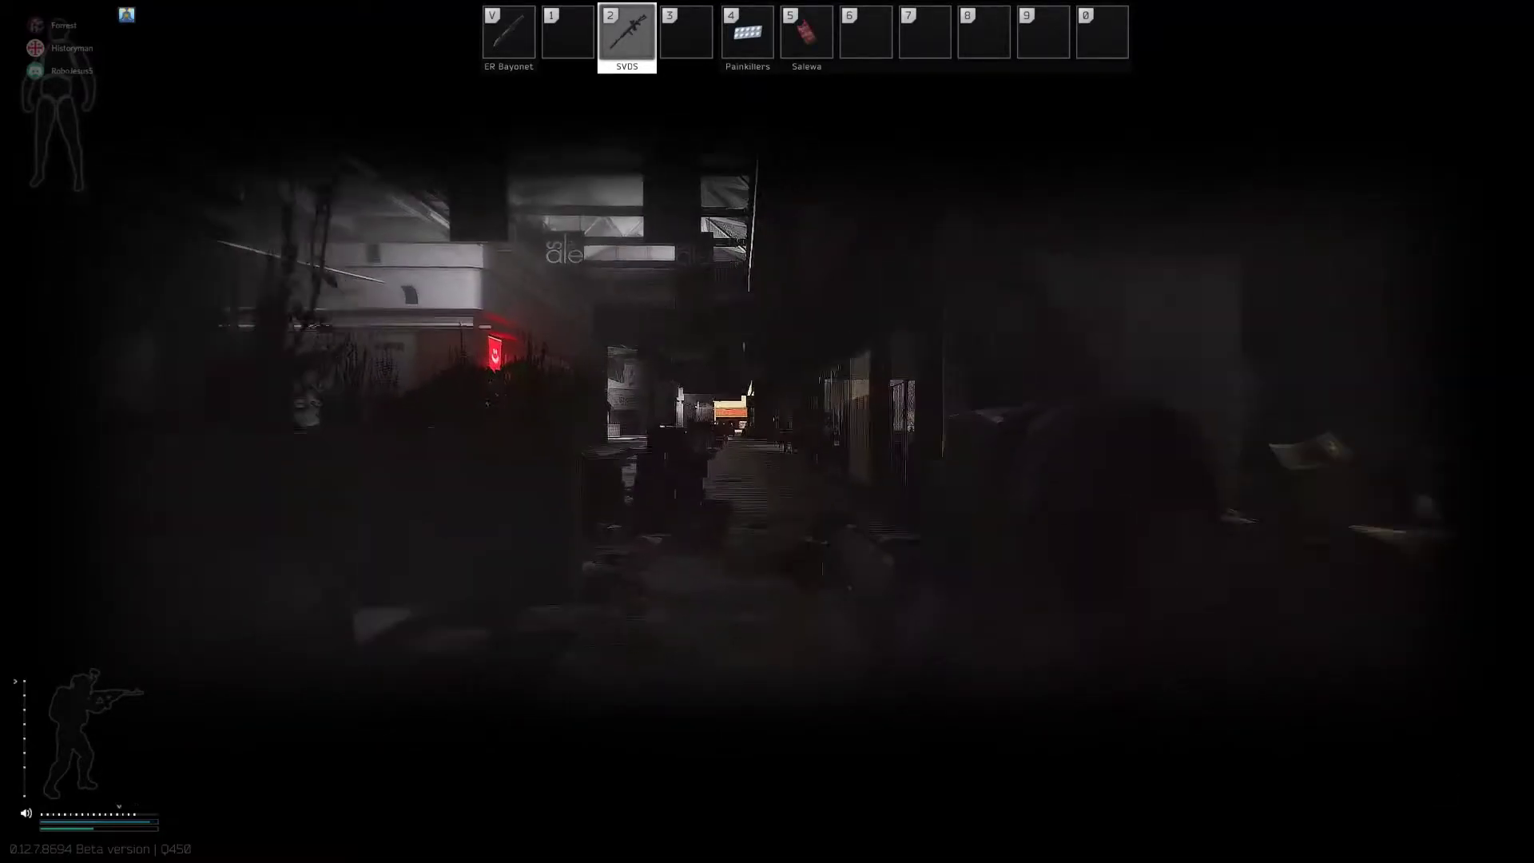
Step: Advance down the corridor toward the lit area, scoping the lit doorway while sidestepping
{"action": "key", "text": "w"}
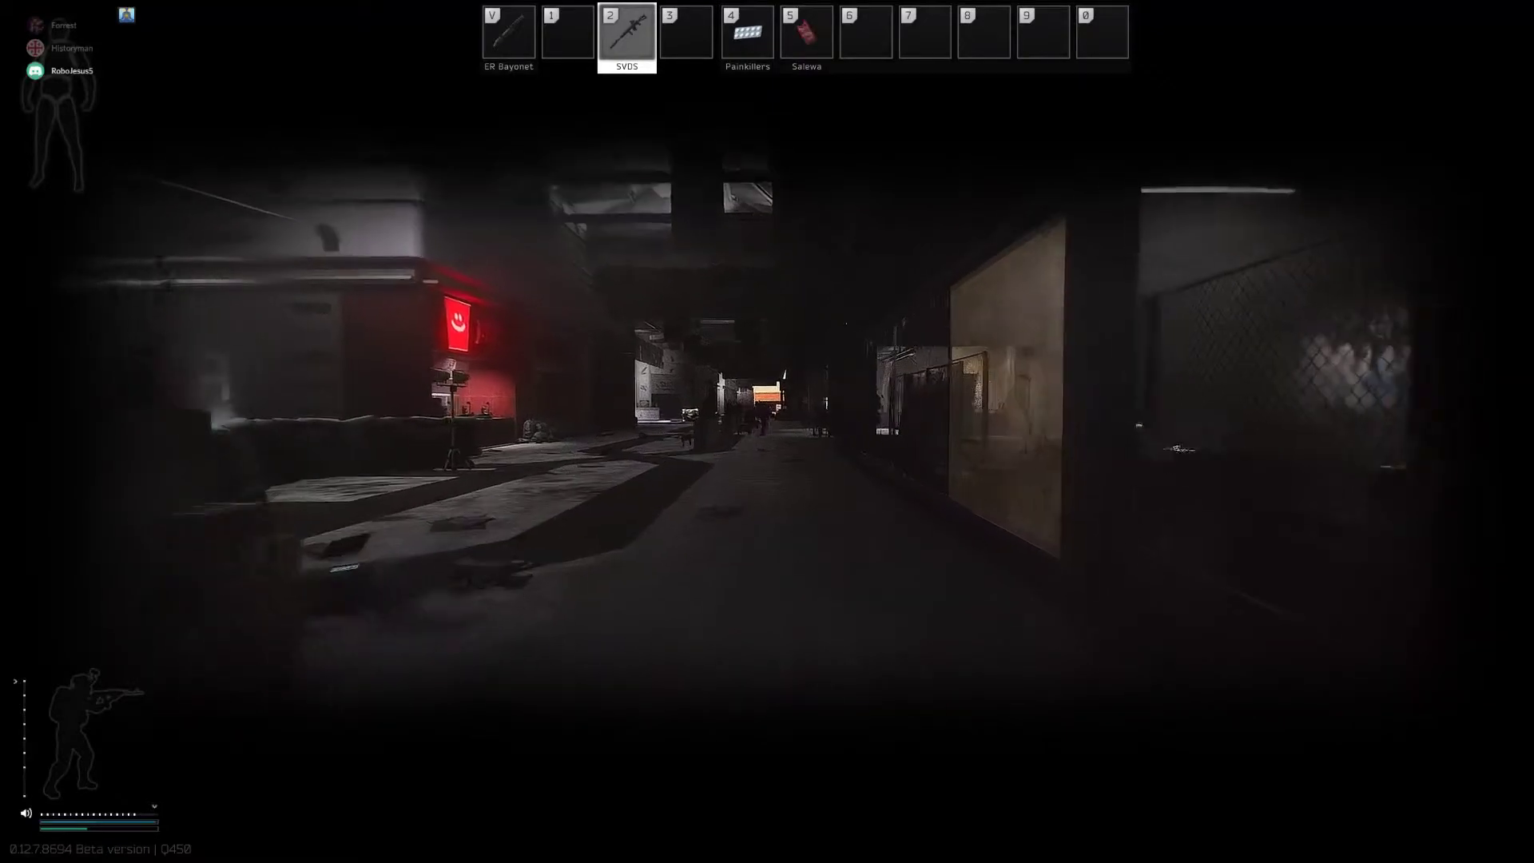
{"action": "key", "text": "w"}
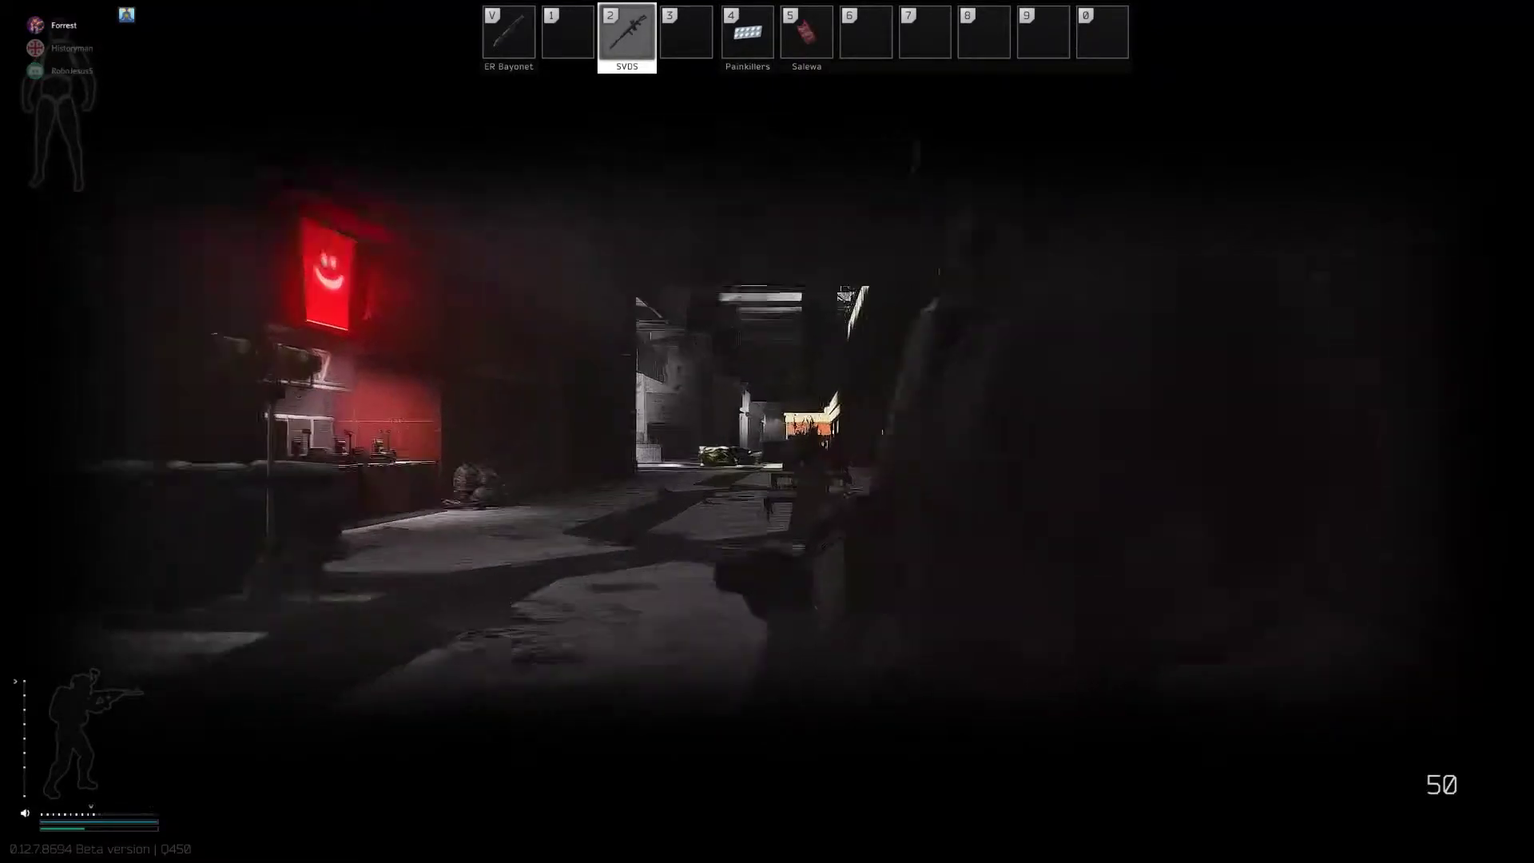
{"action": "right_click", "coordinate": [766, 431]}
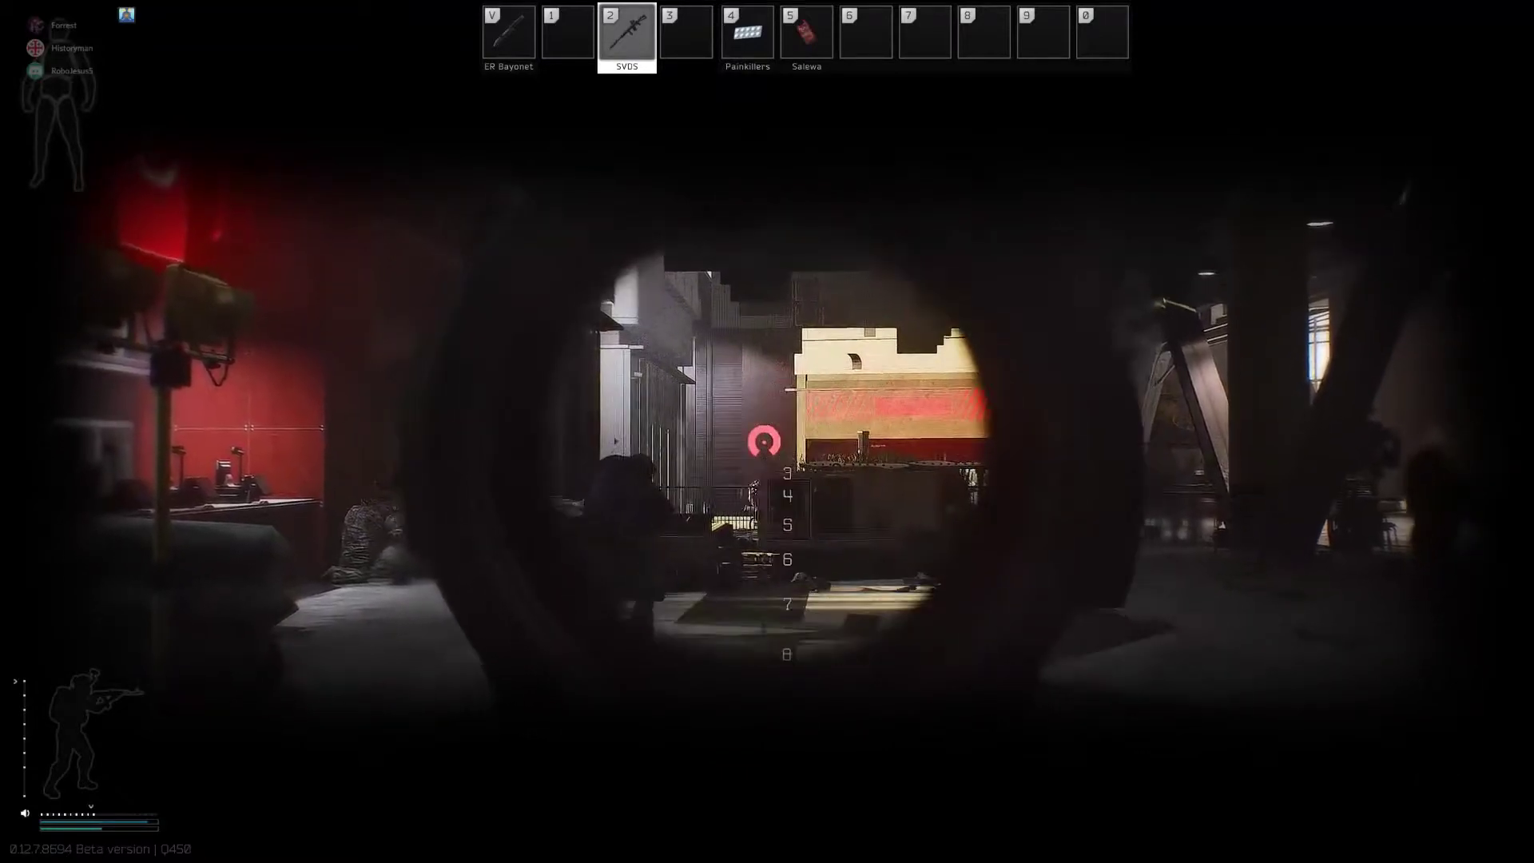
{"action": "right_click", "coordinate": [767, 432]}
{"action": "key", "text": "w"}
{"action": "key", "text": "w"}
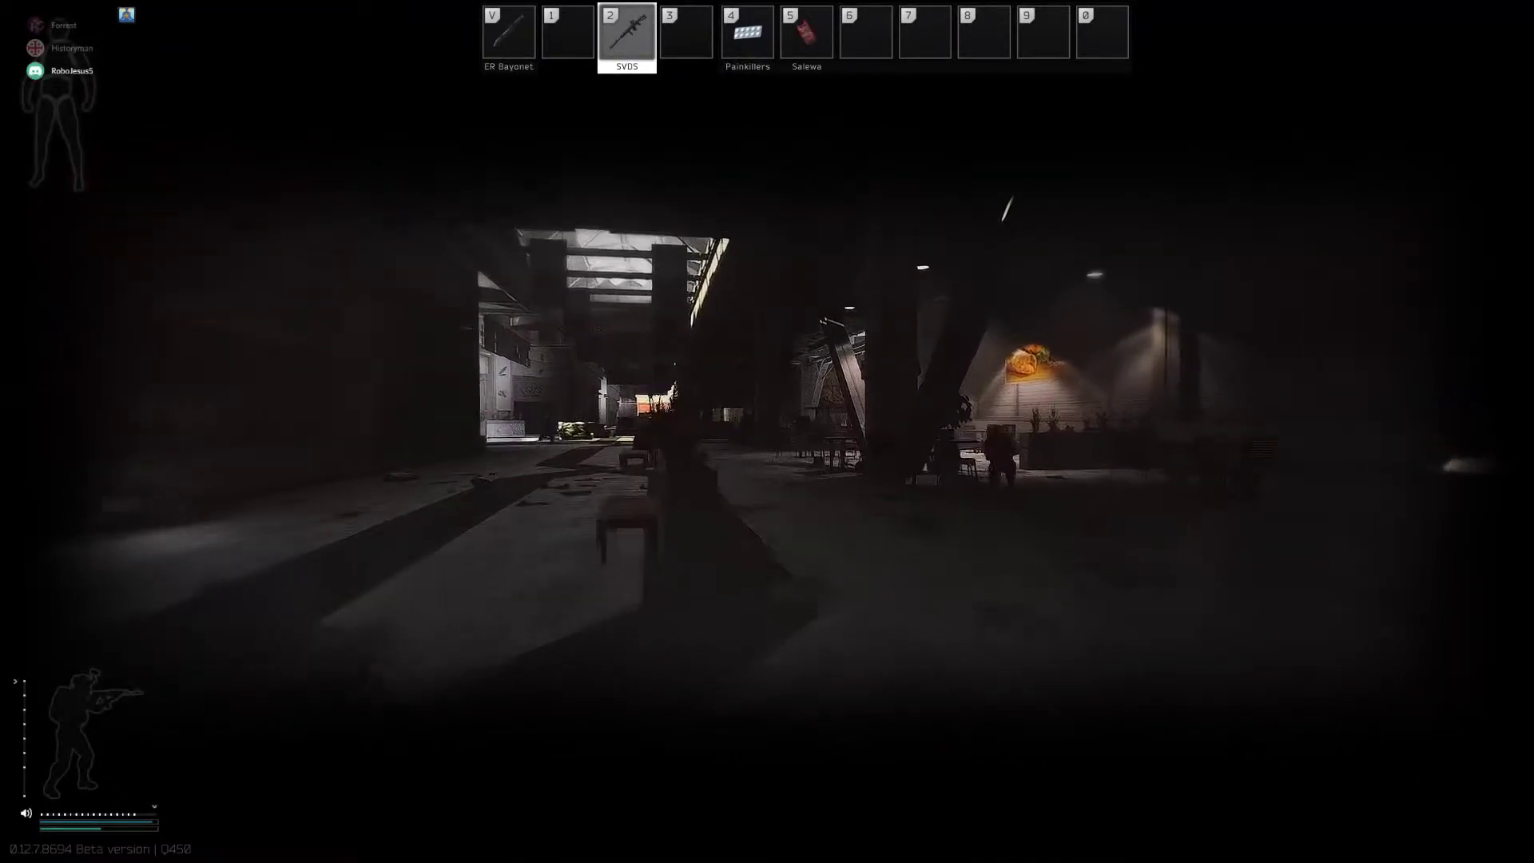
{"action": "right_click", "coordinate": [767, 432]}
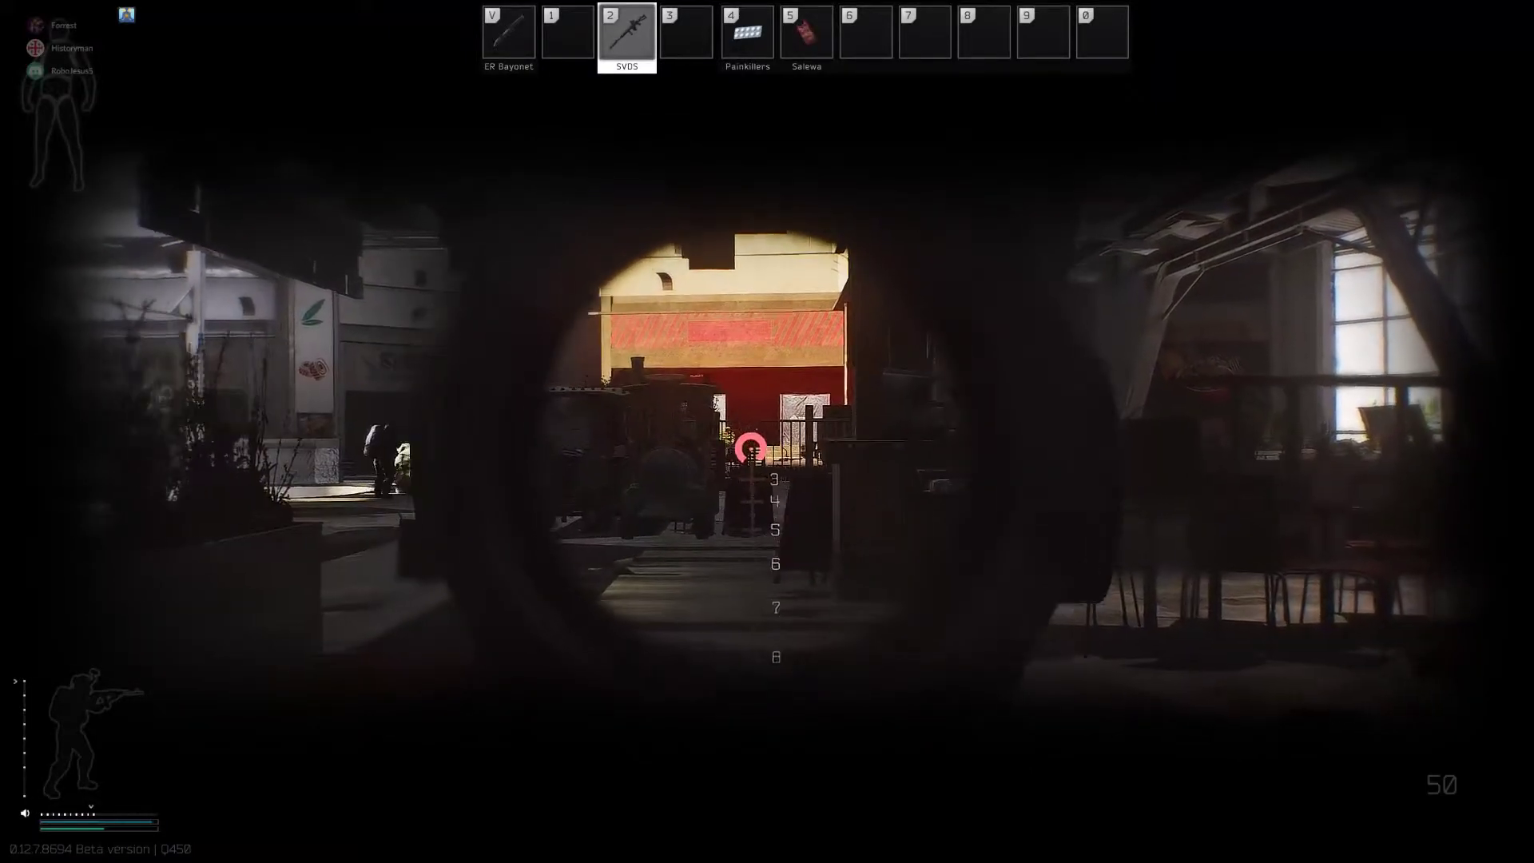
{"action": "key", "text": "a"}
{"action": "right_click", "coordinate": [767, 432]}
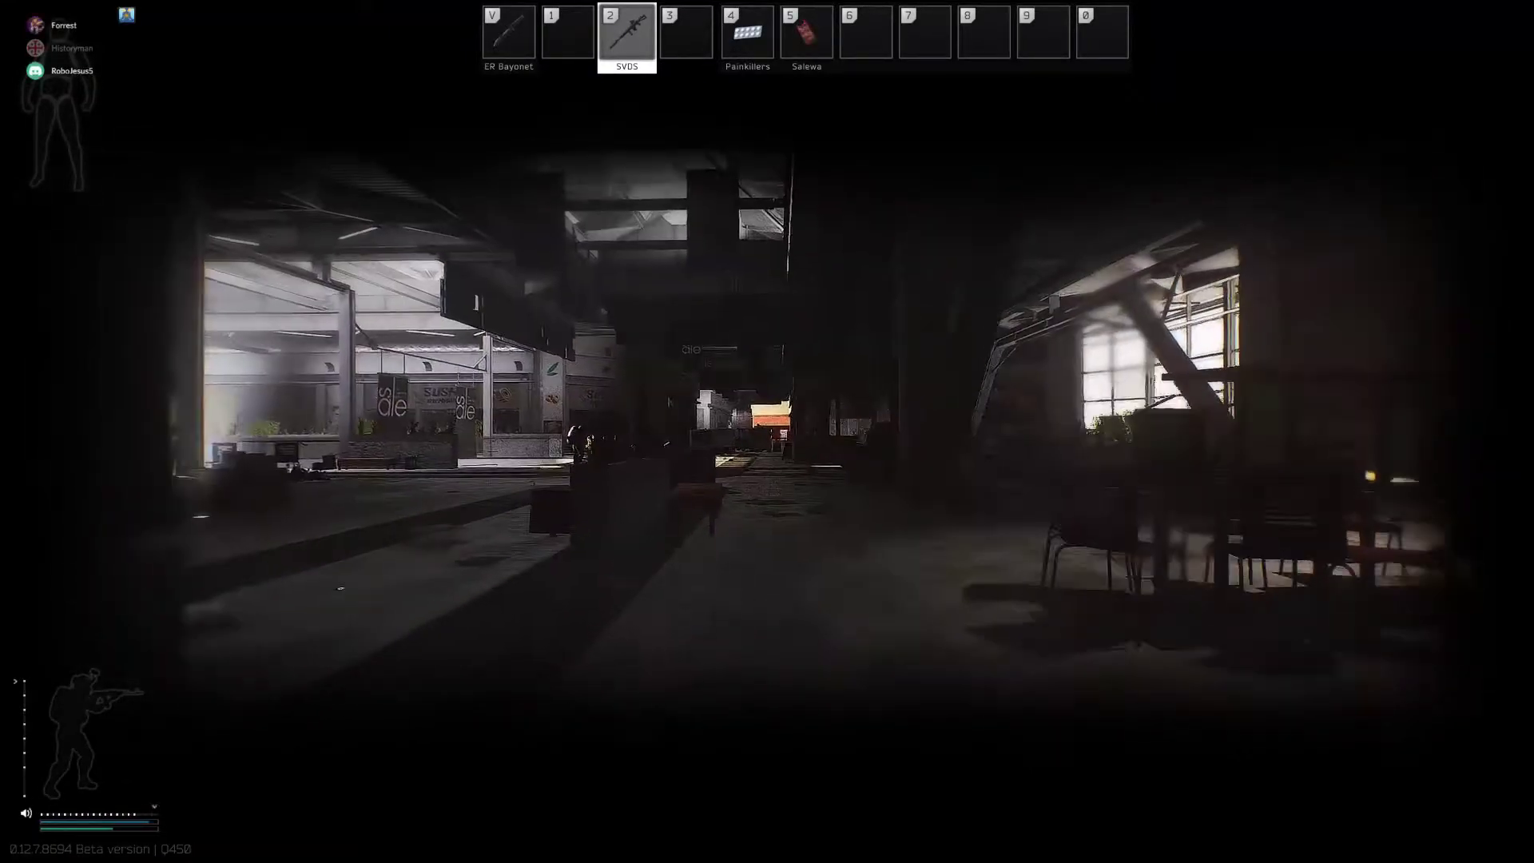
Step: Move further into the mall, scoping toward the Burger House corridor and red storefront
{"action": "key", "text": "w"}
{"action": "key", "text": "w"}
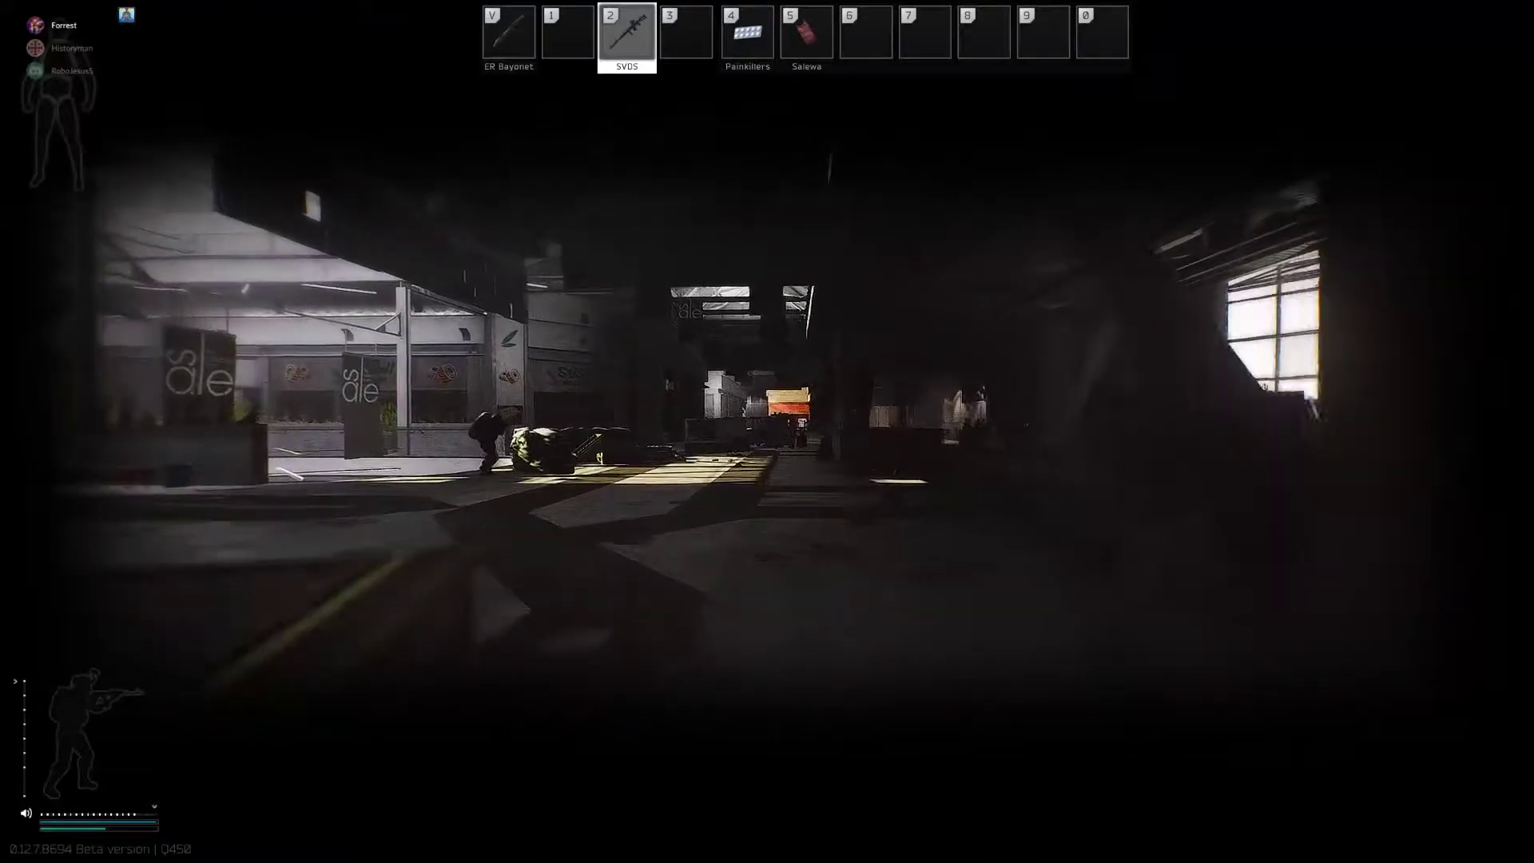
{"action": "right_click", "coordinate": [766, 432]}
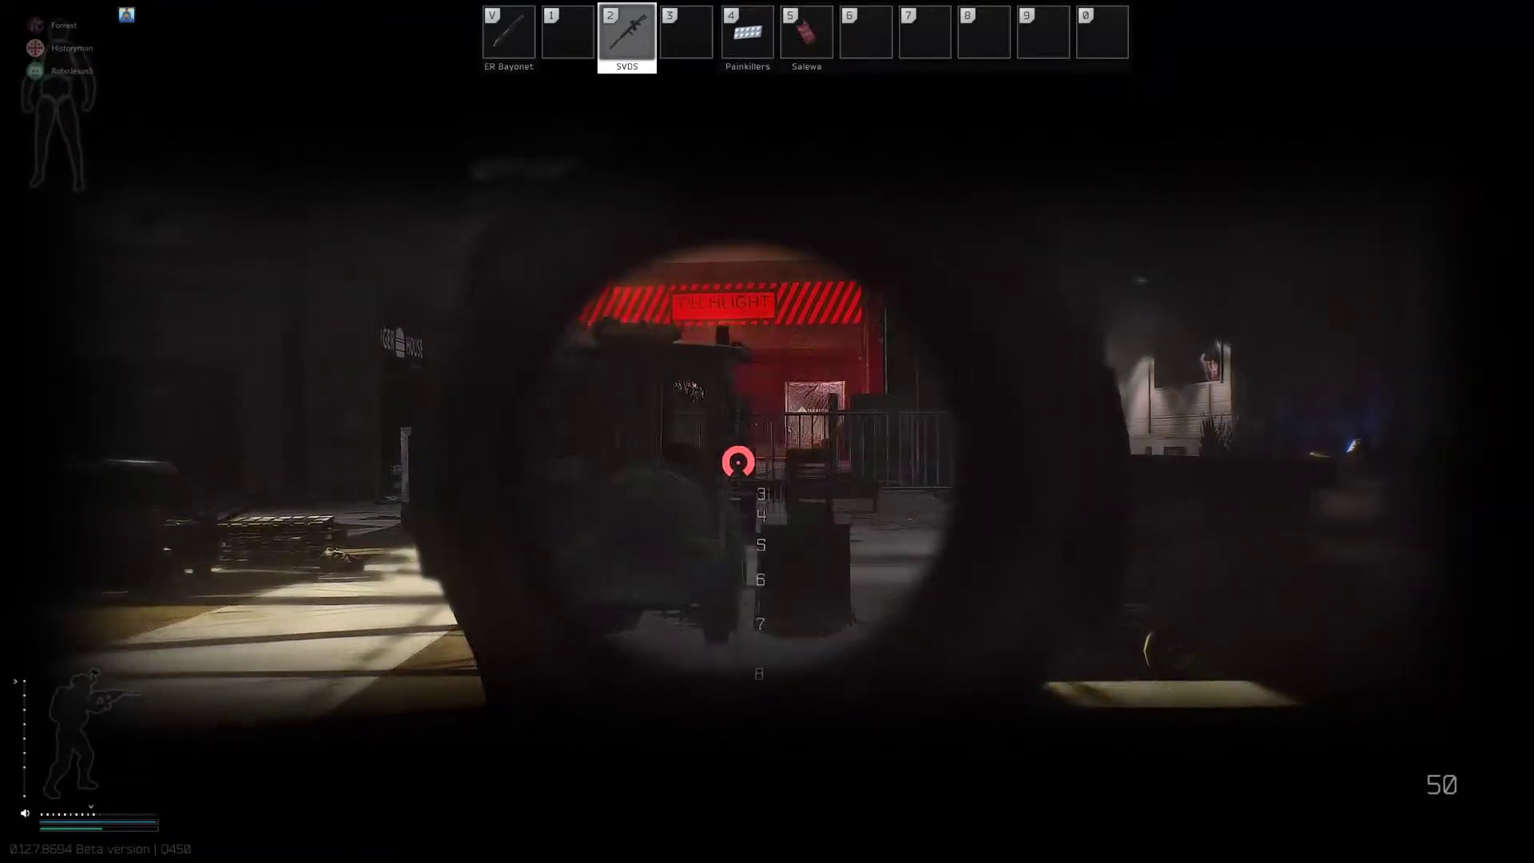
{"action": "right_click", "coordinate": [767, 433]}
{"action": "key", "text": "w"}
{"action": "key", "text": "w"}
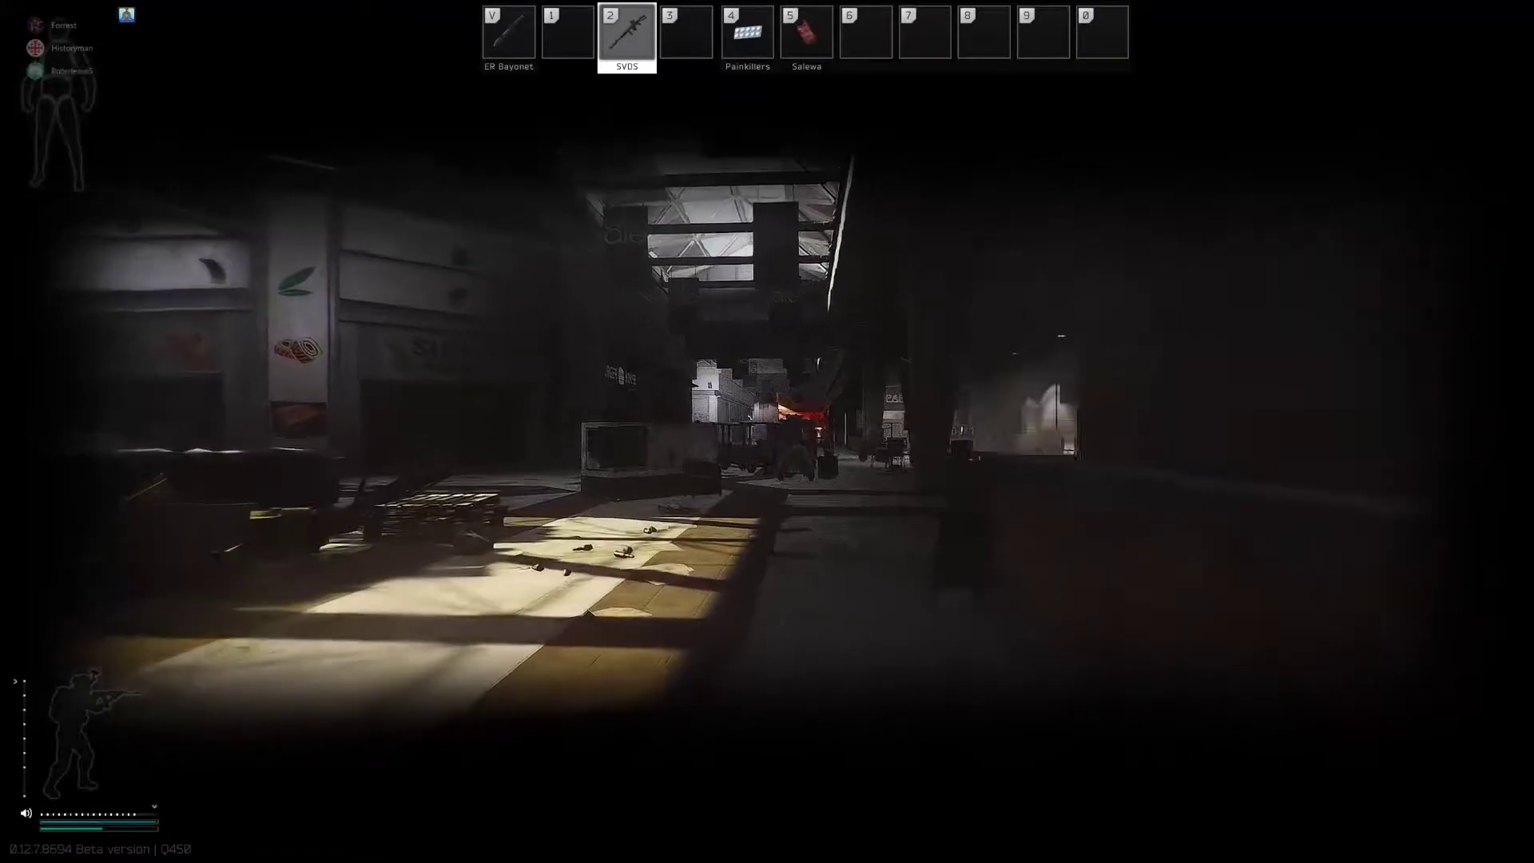
{"action": "right_click", "coordinate": [767, 432]}
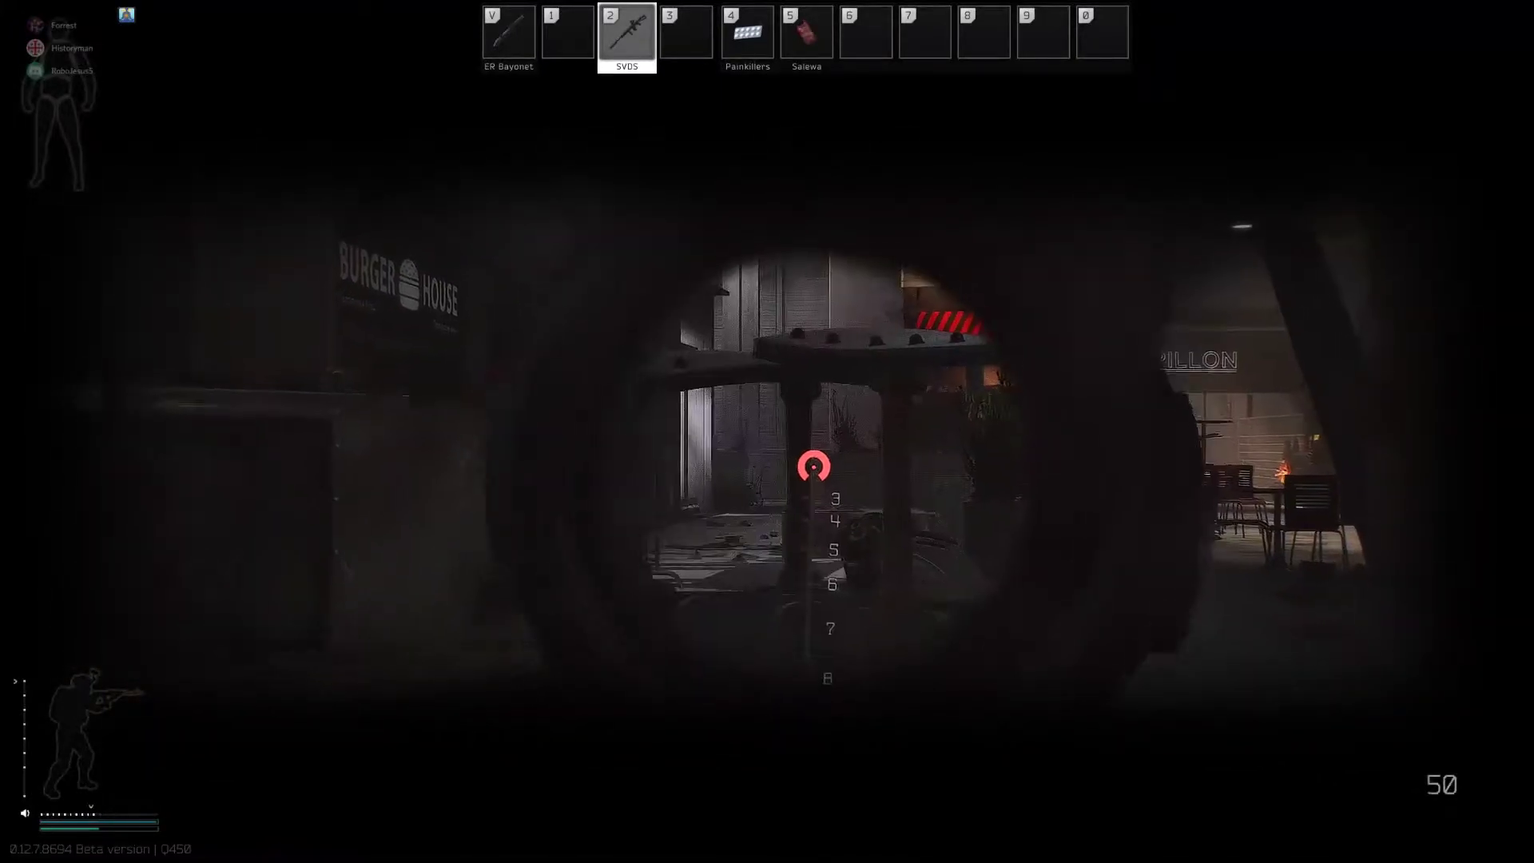
{"action": "key", "text": "a"}
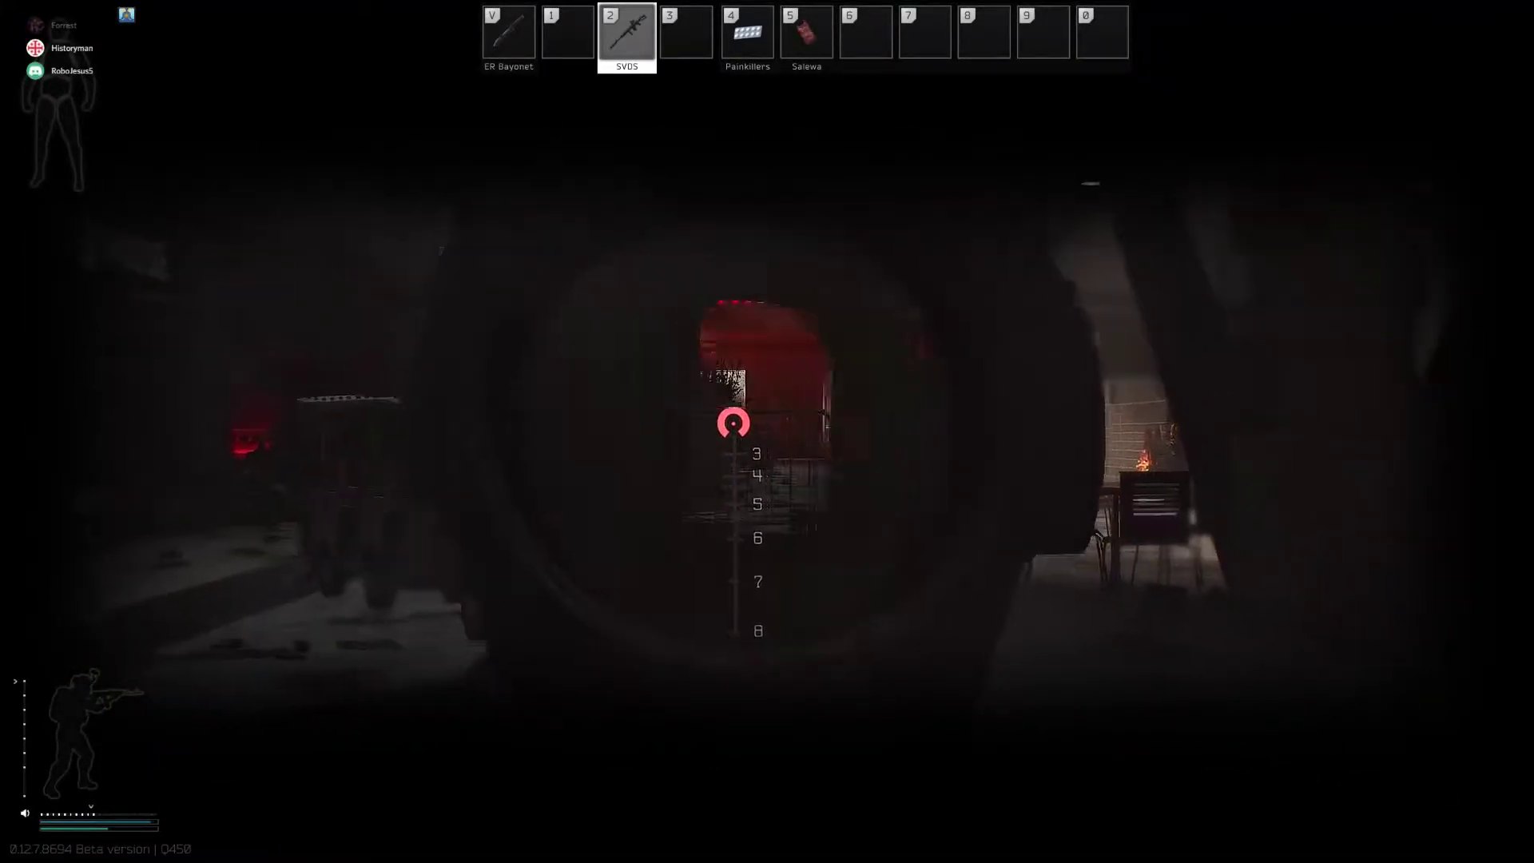
{"action": "right_click", "coordinate": [767, 431]}
Step: Move past the kiosk and scope down the Burger House corridor
{"action": "key", "text": "w"}
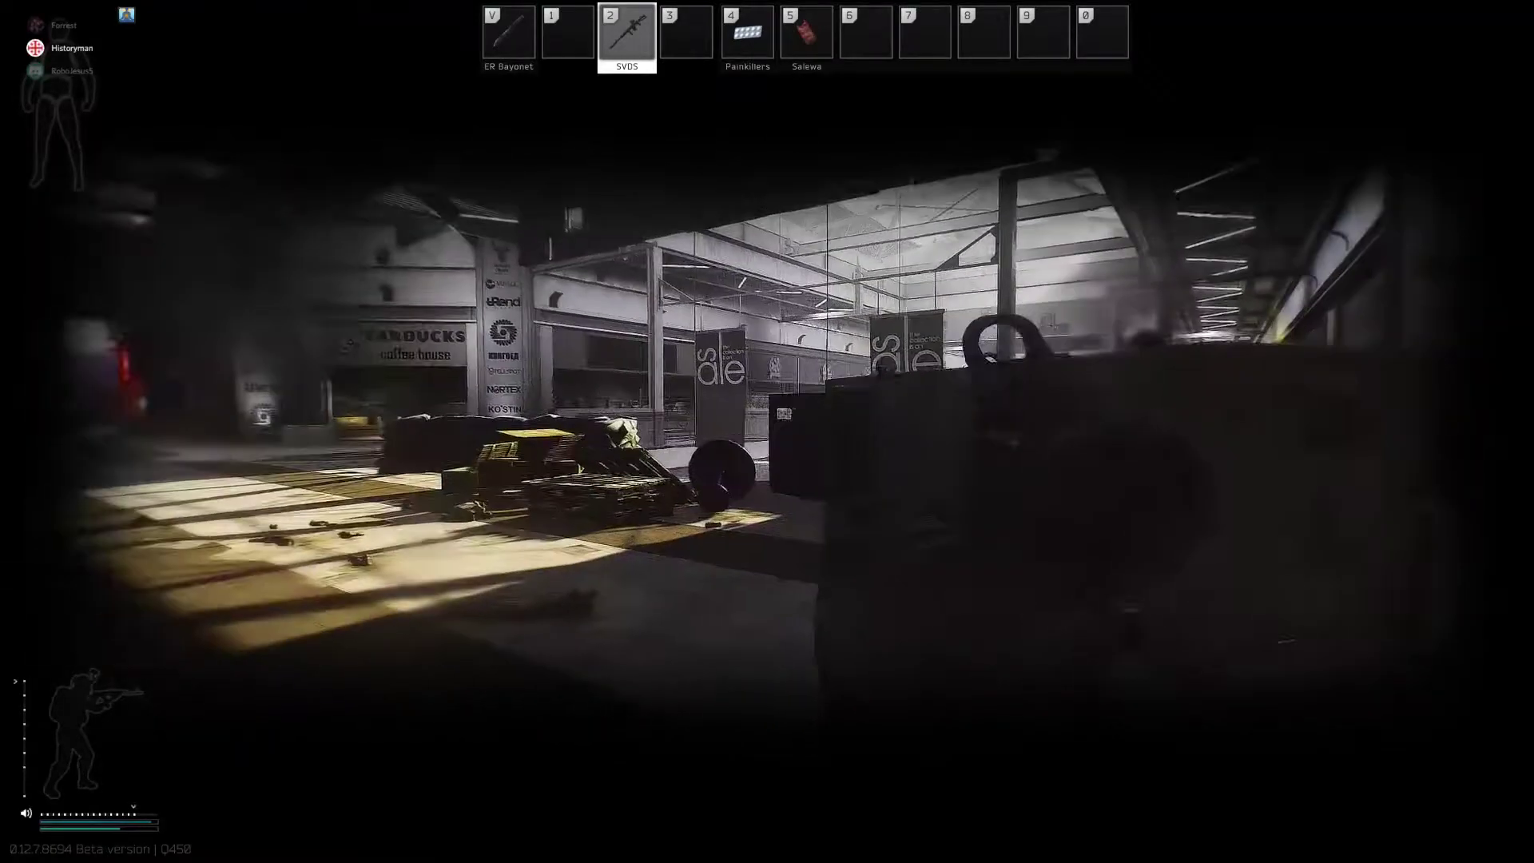
{"action": "key", "text": "w"}
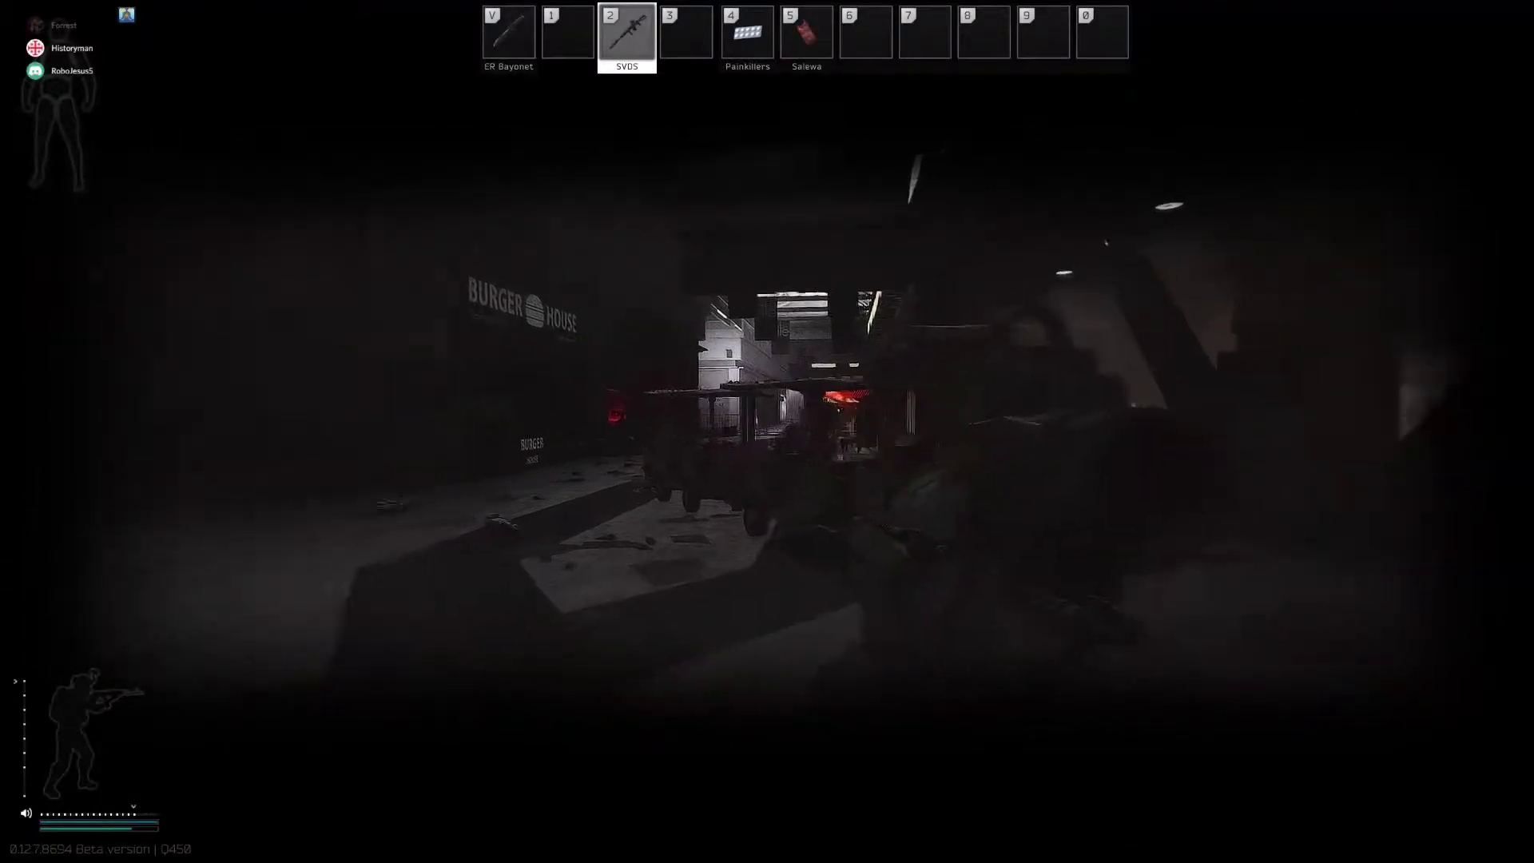
{"action": "right_click", "coordinate": [767, 431]}
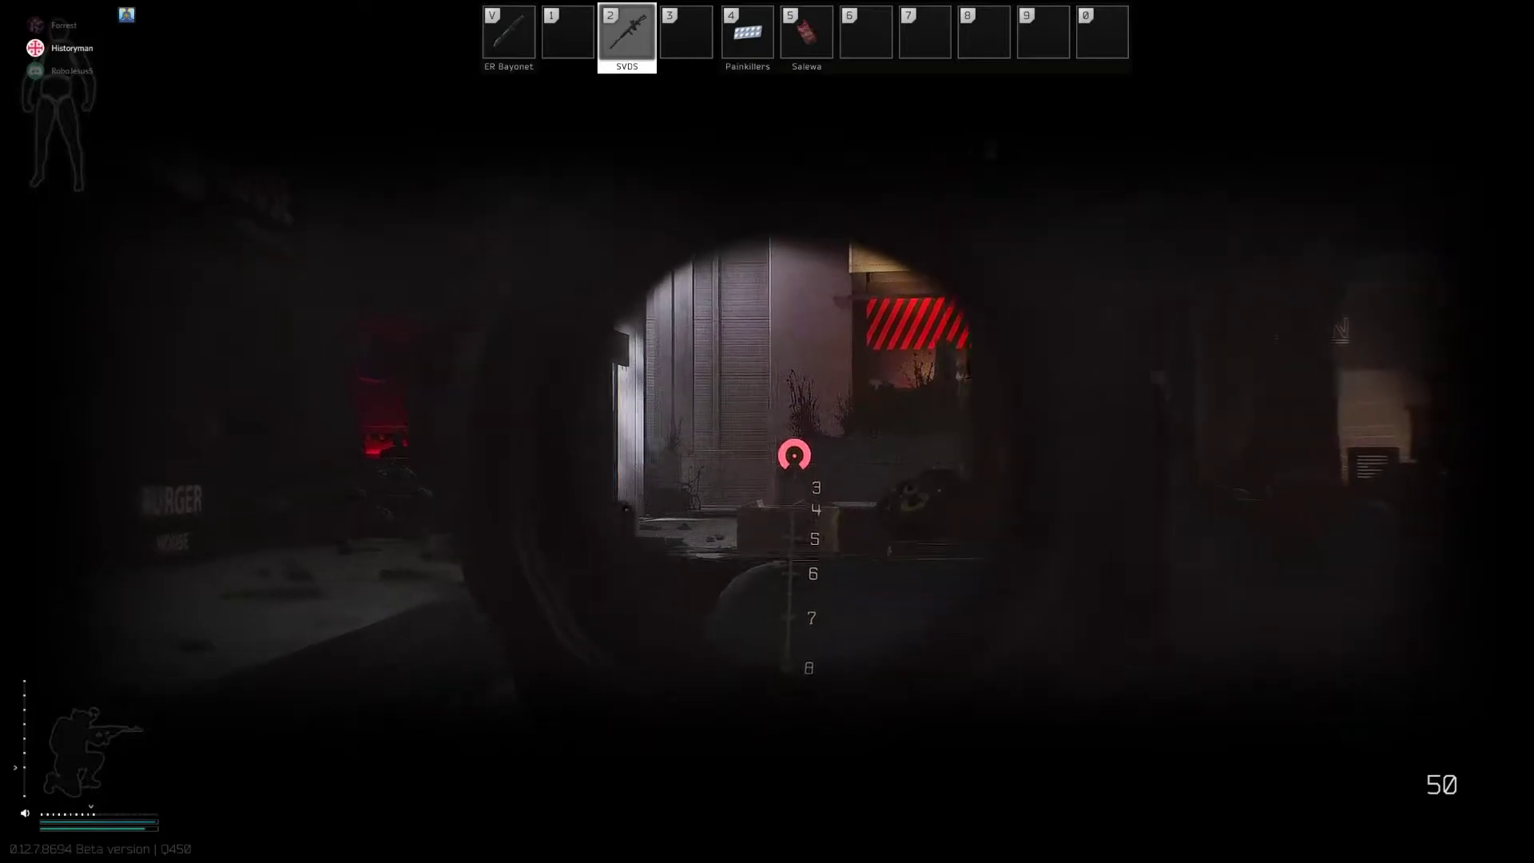
{"action": "right_click", "coordinate": [767, 433]}
{"action": "key", "text": "w"}
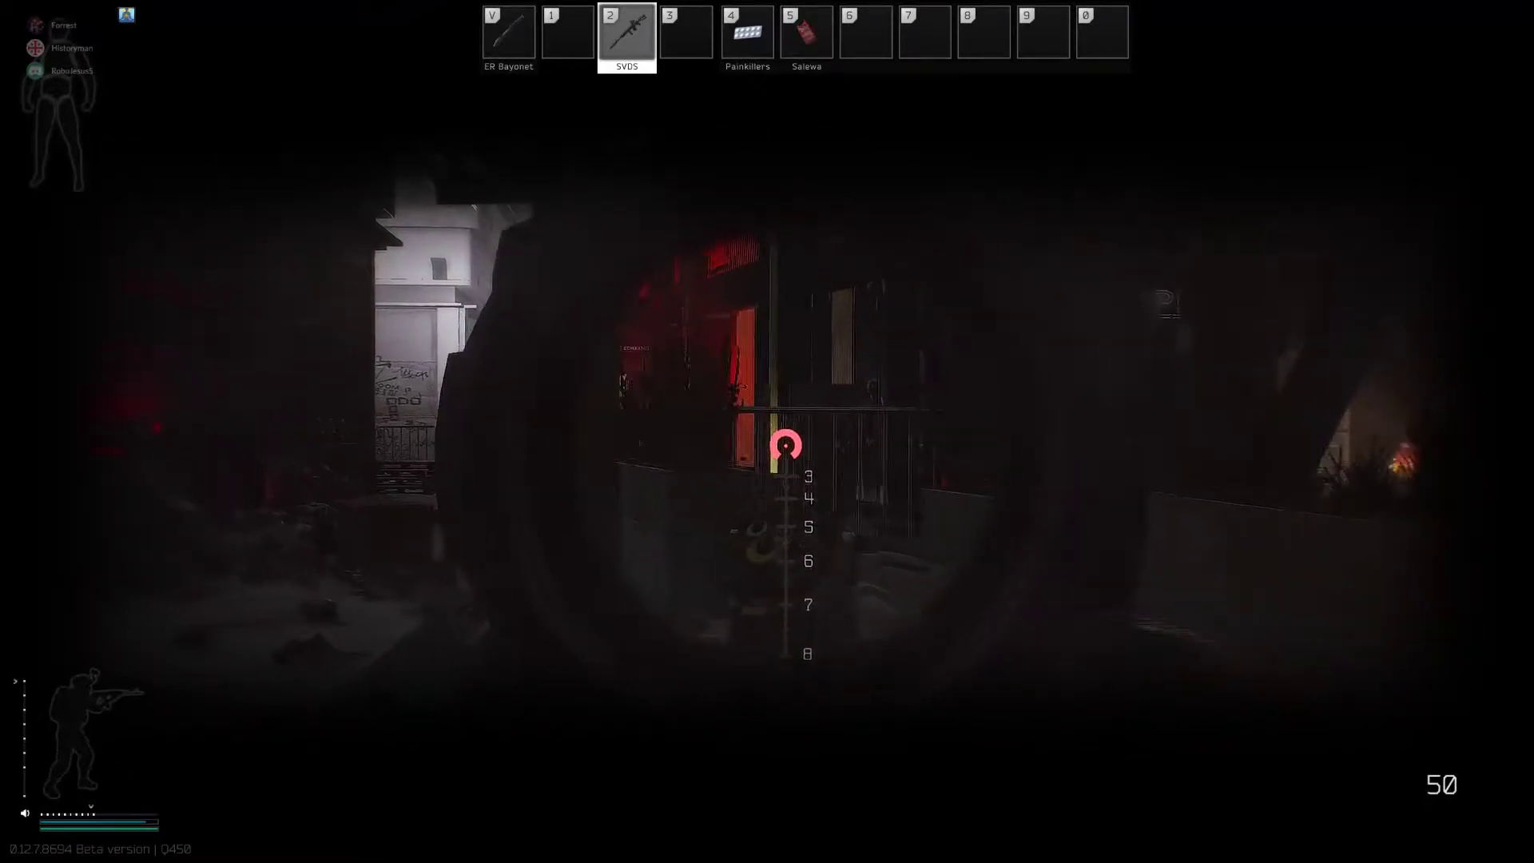
Step: Push down the hallway, scoping ahead along the way
{"action": "right_click", "coordinate": [767, 431]}
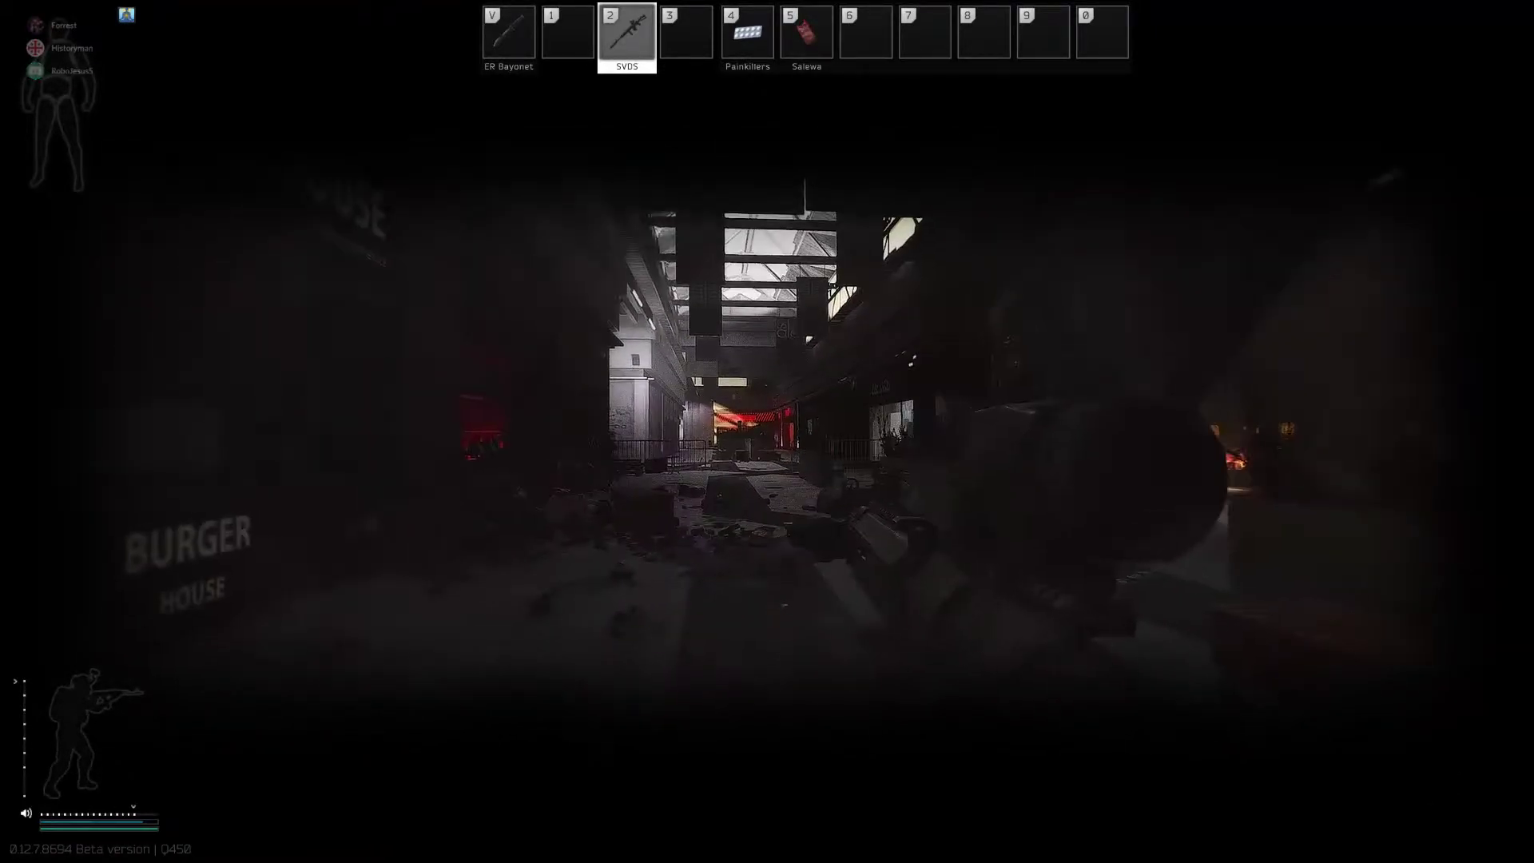
{"action": "key", "text": "w"}
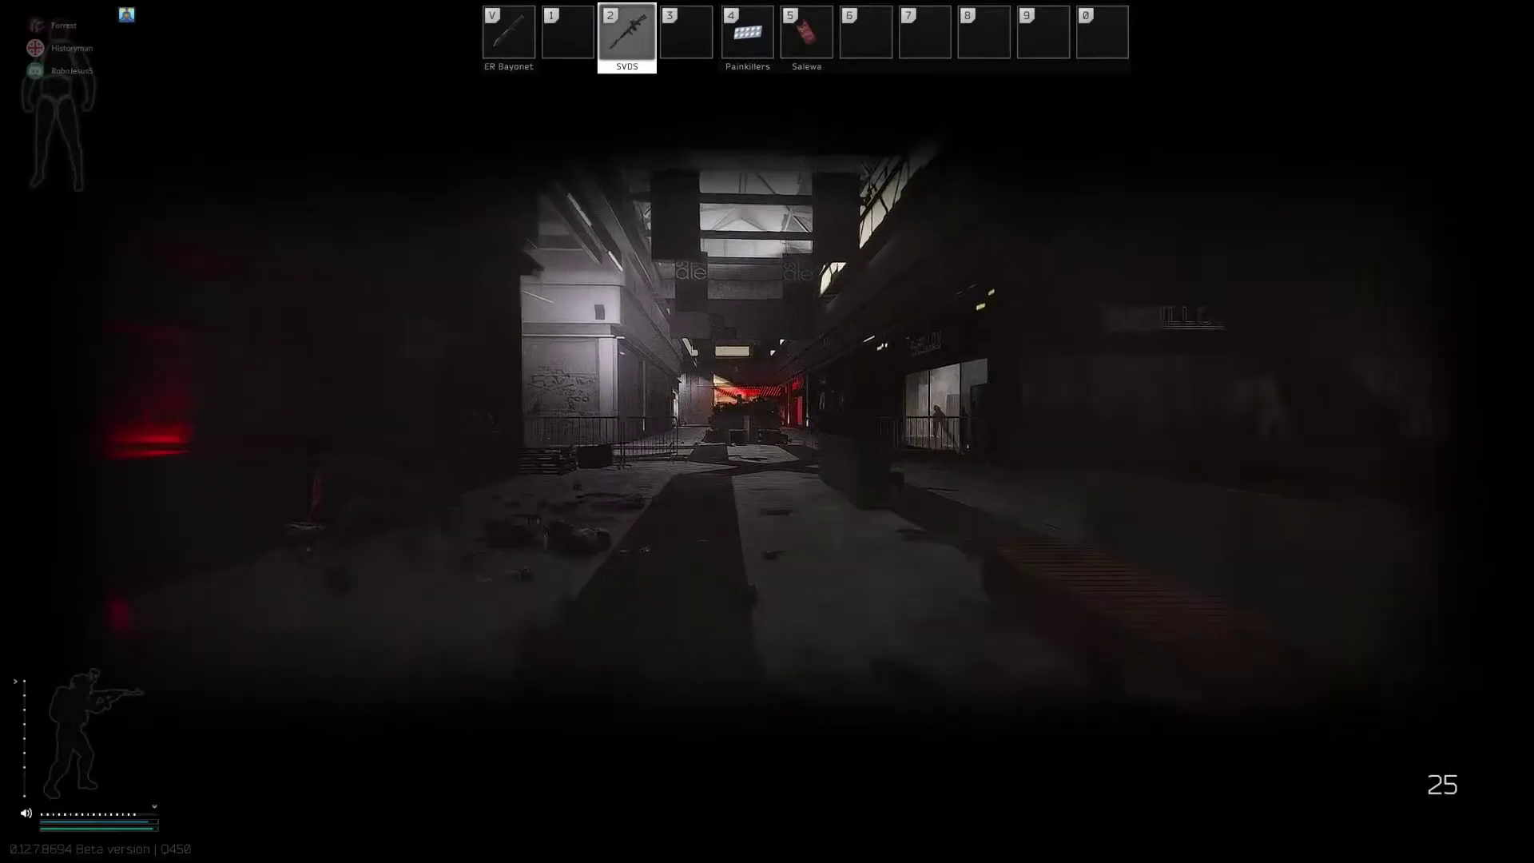
{"action": "key", "text": "w"}
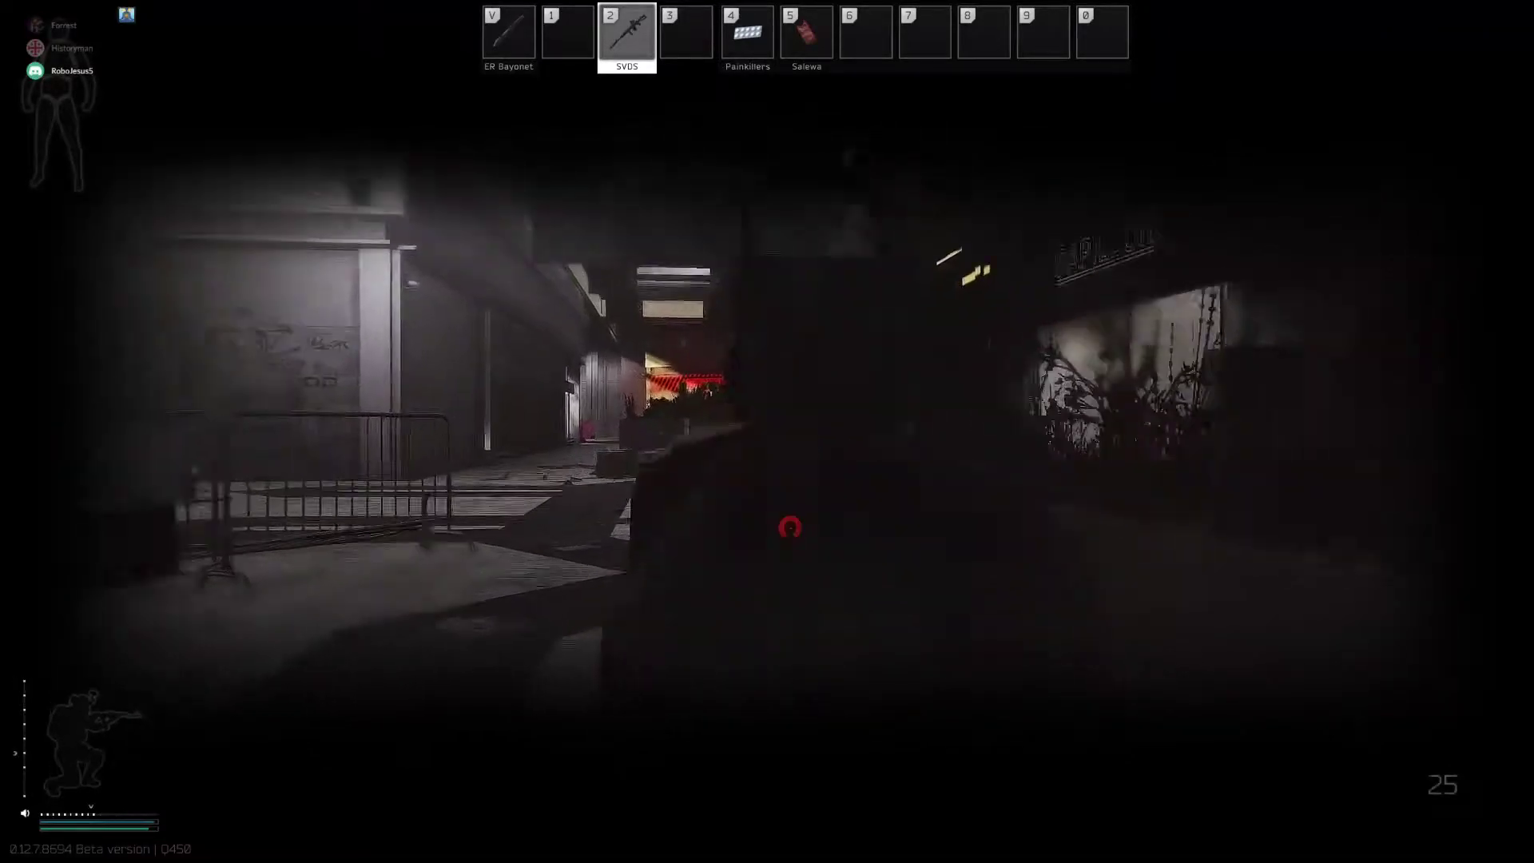
{"action": "right_click", "coordinate": [767, 431]}
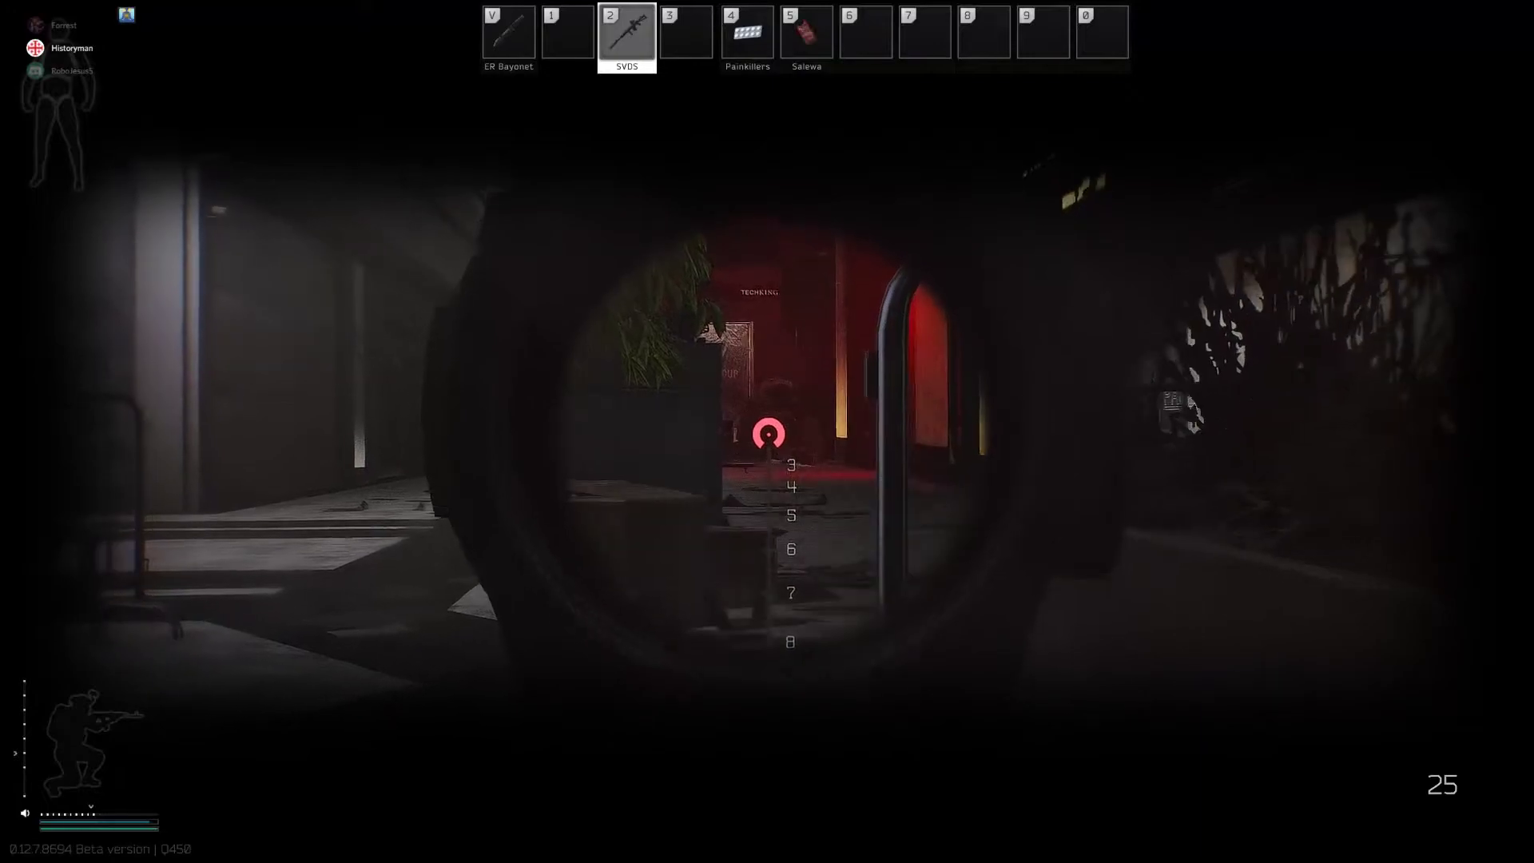
{"action": "right_click", "coordinate": [767, 431]}
{"action": "key", "text": "w"}
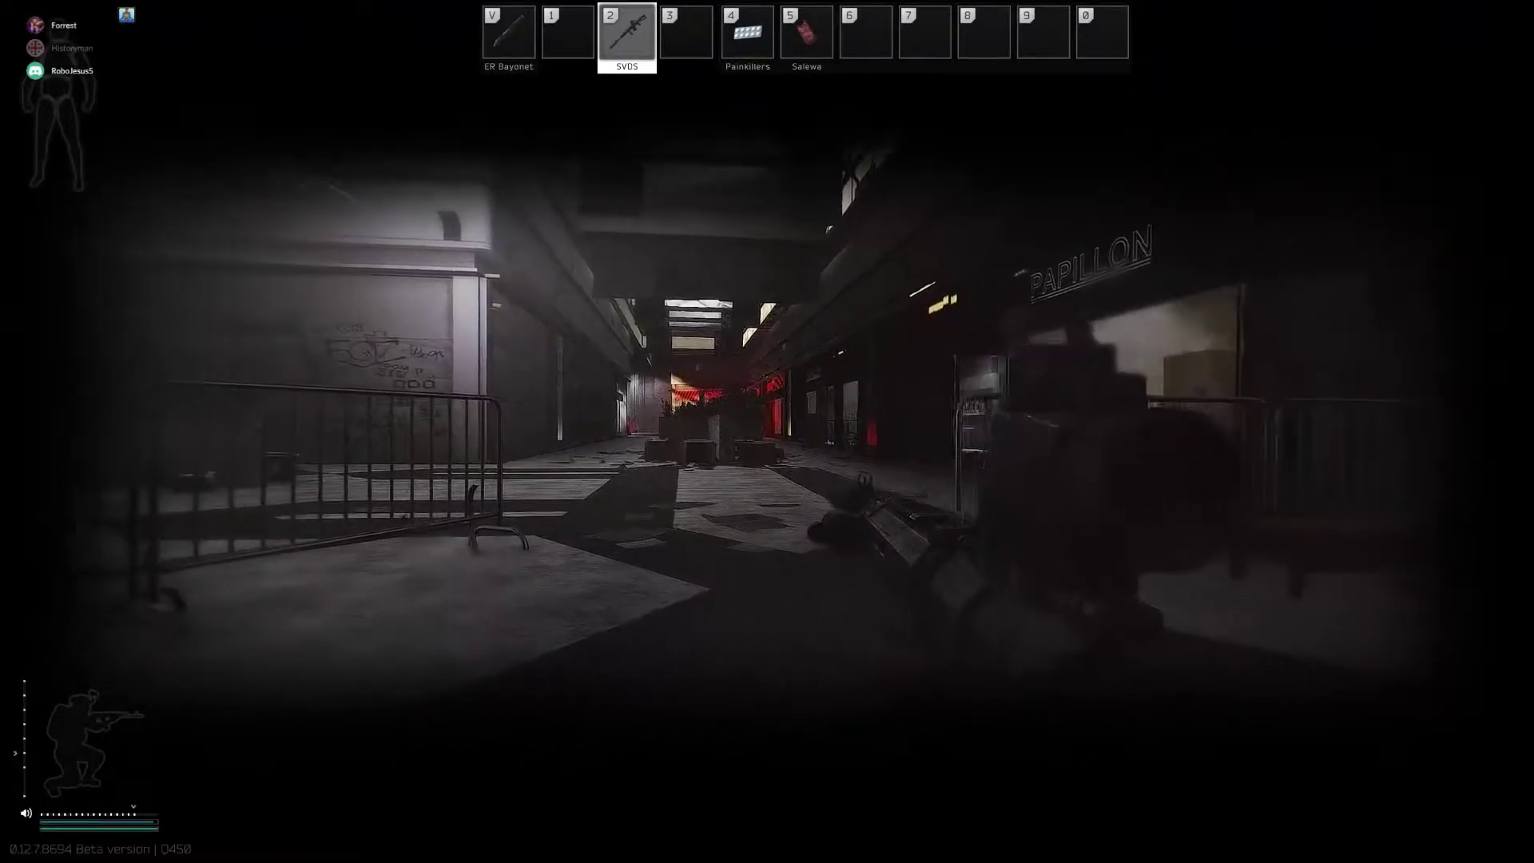
{"action": "key", "text": "w"}
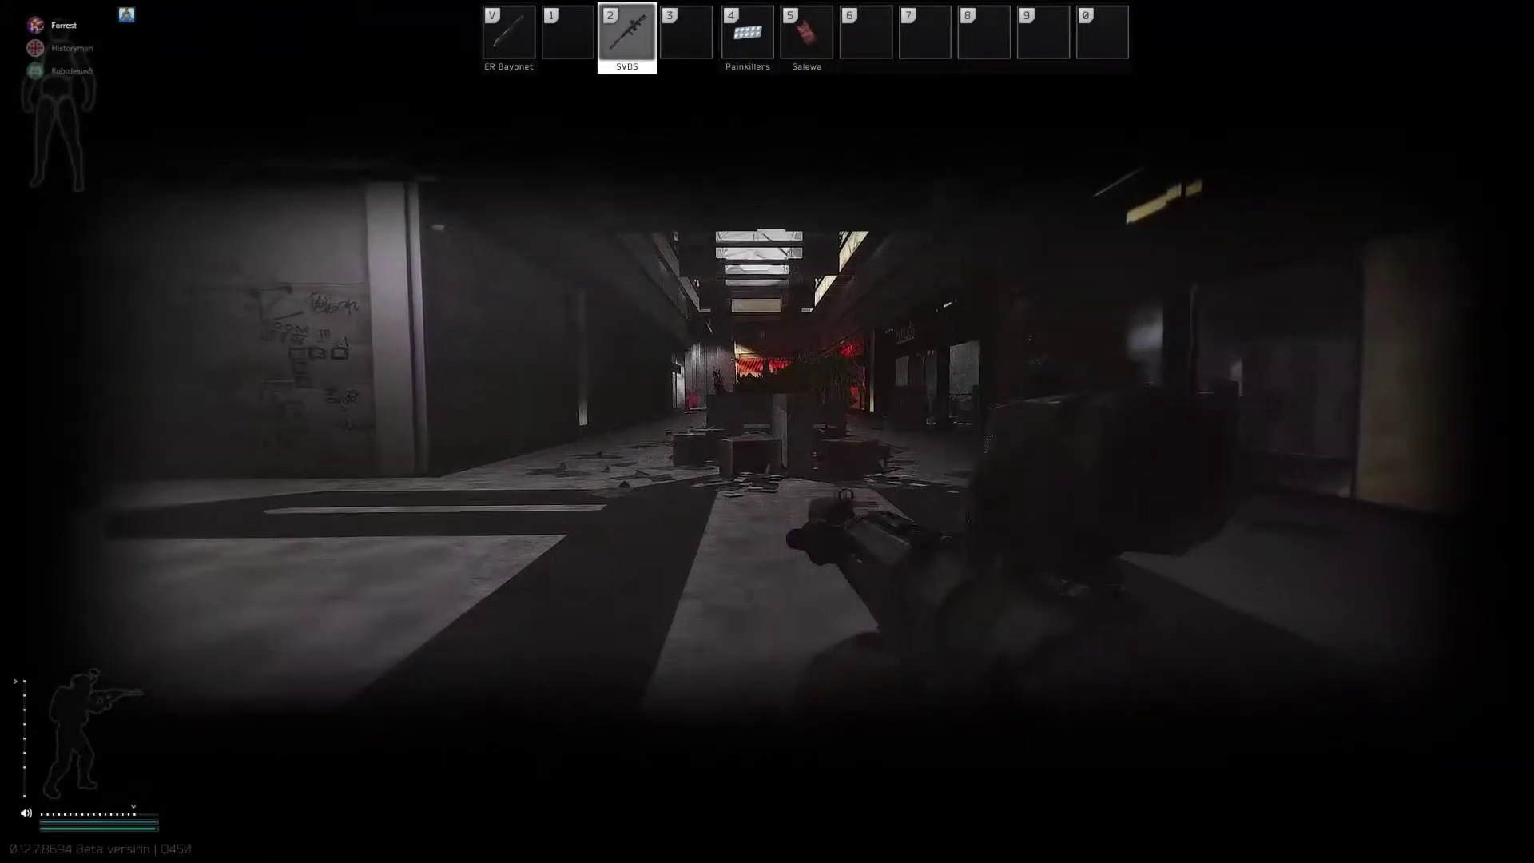
{"action": "key", "text": "w"}
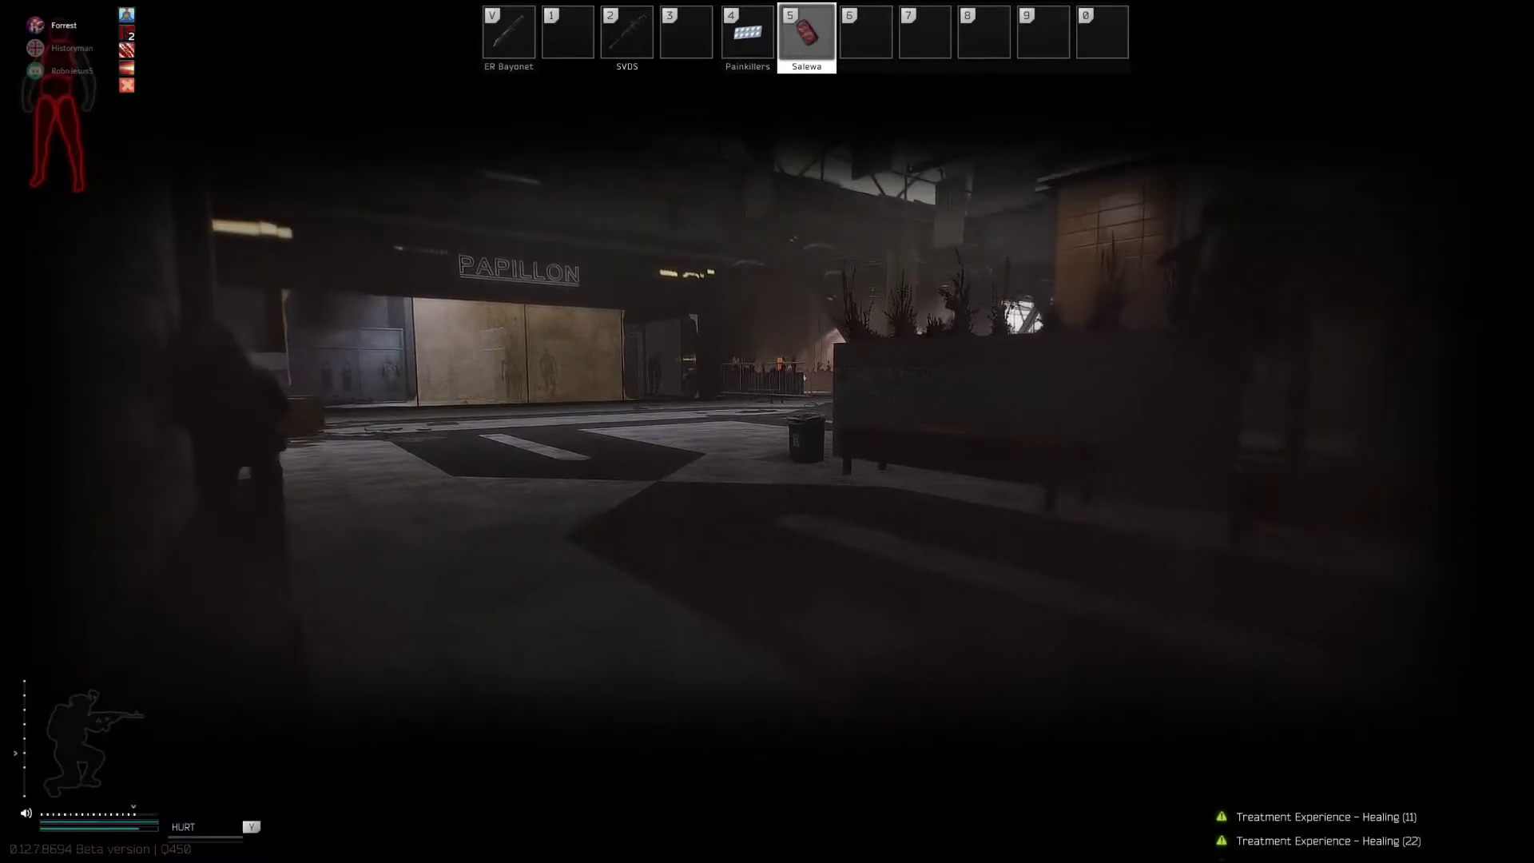
Step: Check the Health overview and move a second Salewa kit into the tactical rig
{"action": "key", "text": "2"}
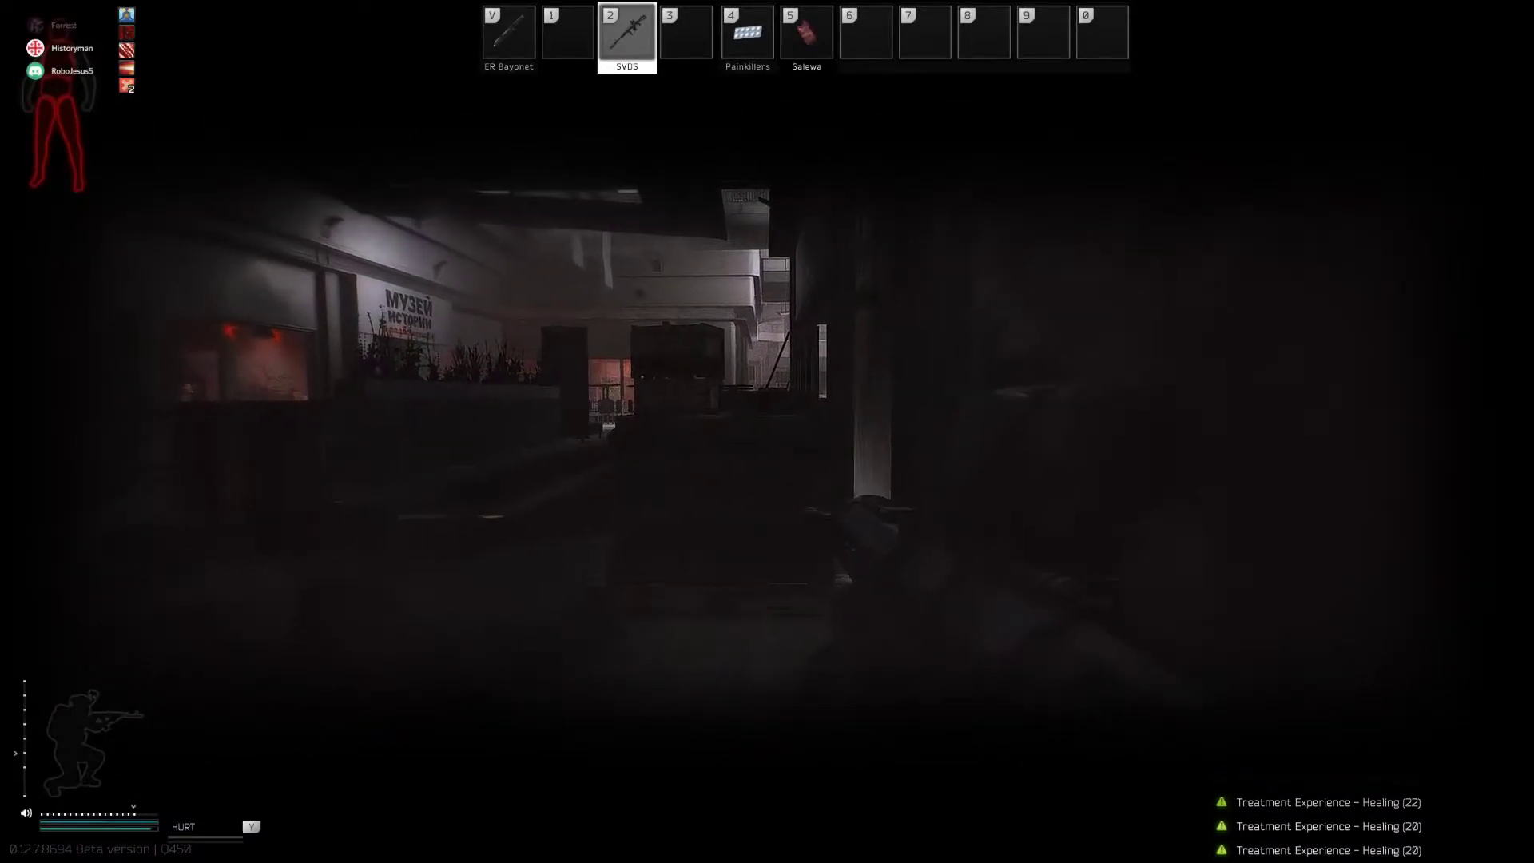
{"action": "key", "text": "5"}
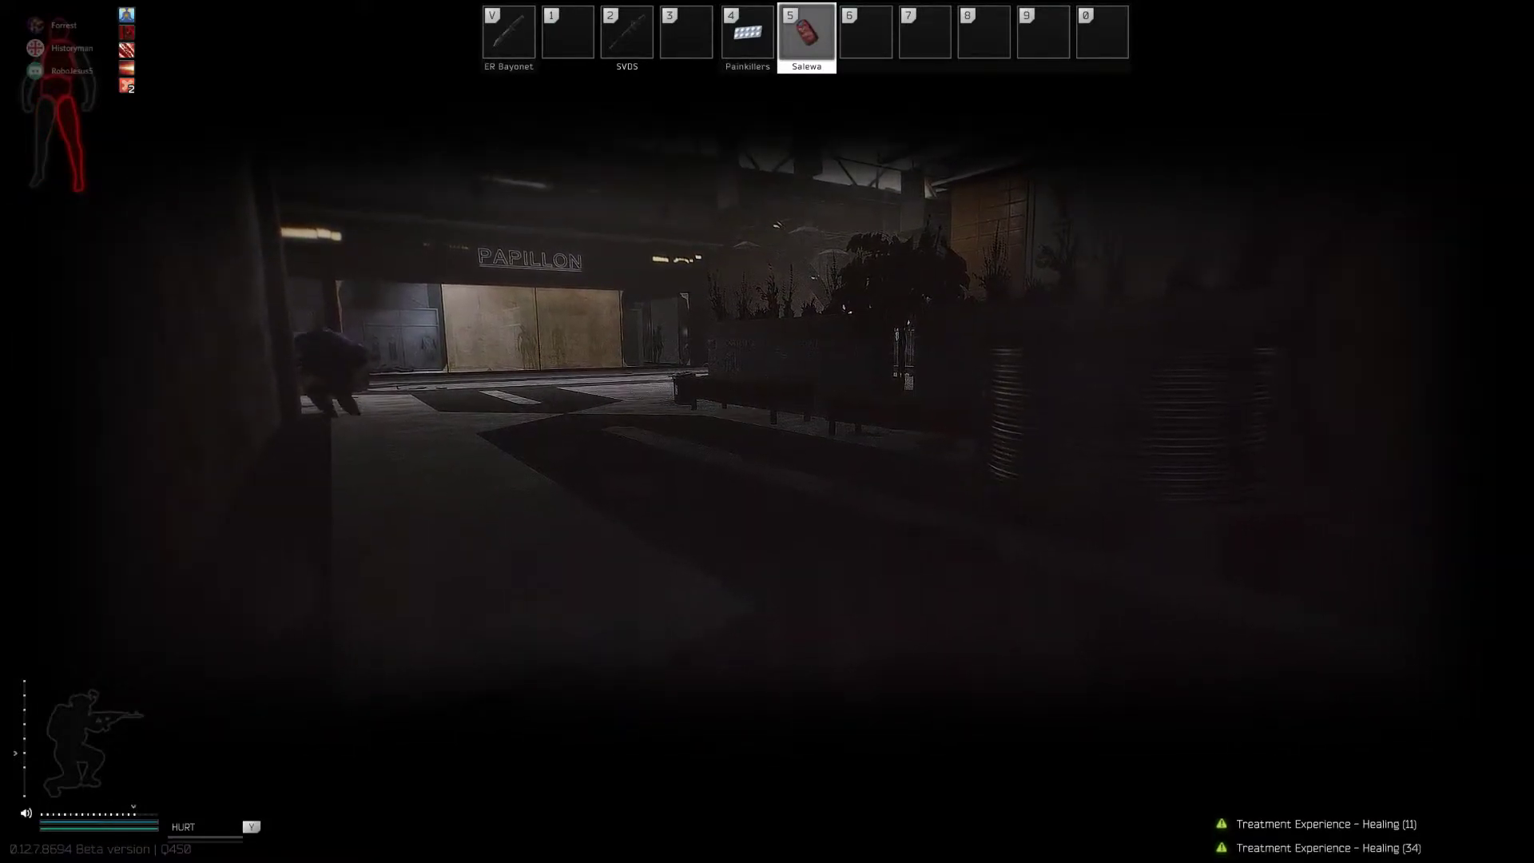
{"action": "key", "text": "2"}
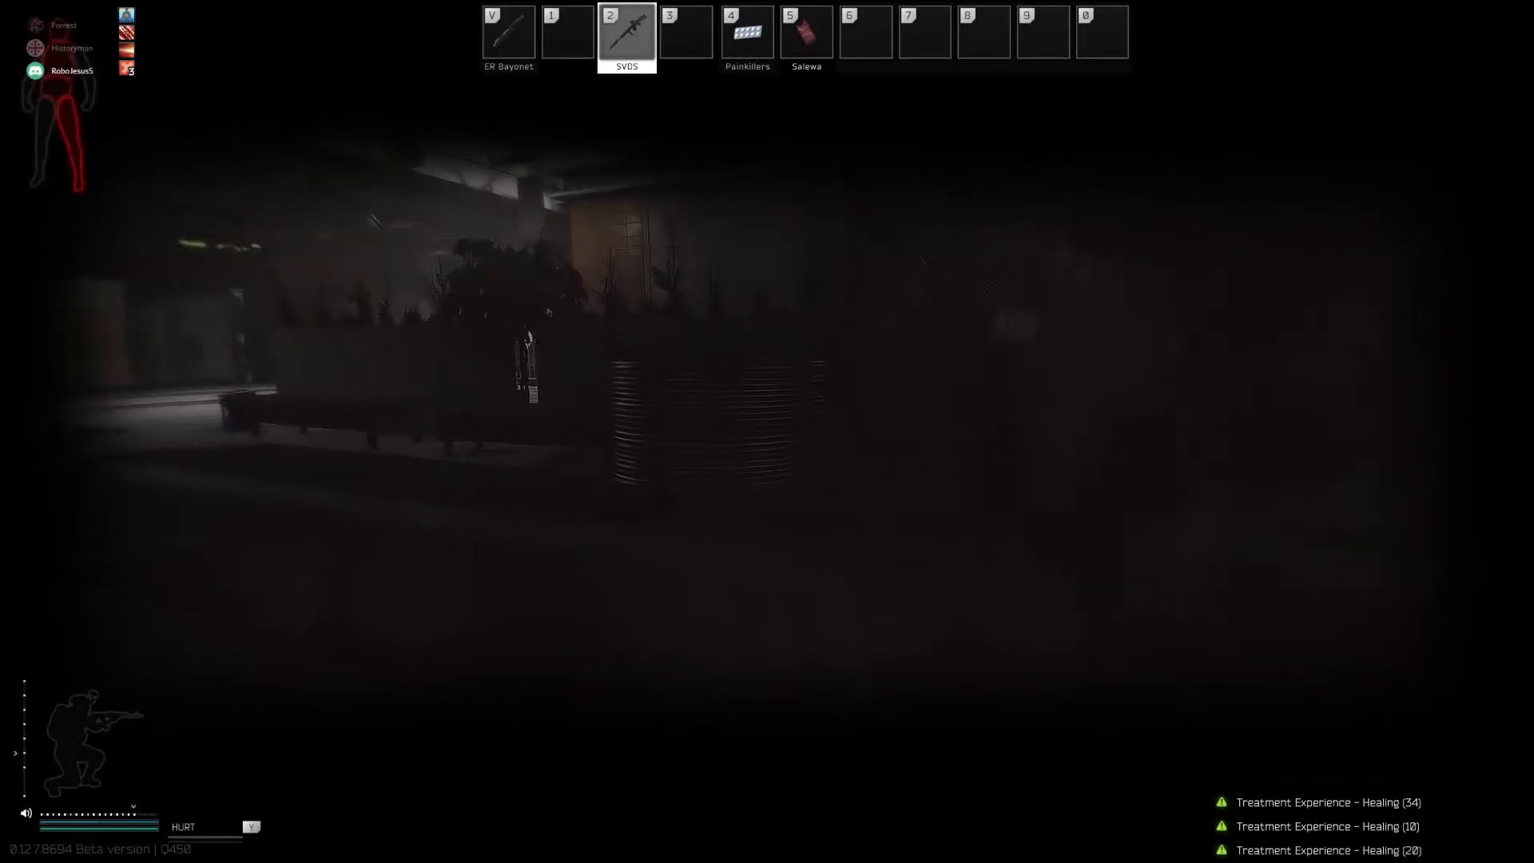
{"action": "key", "text": "Tab"}
{"action": "left_click", "coordinate": [286, 17]}
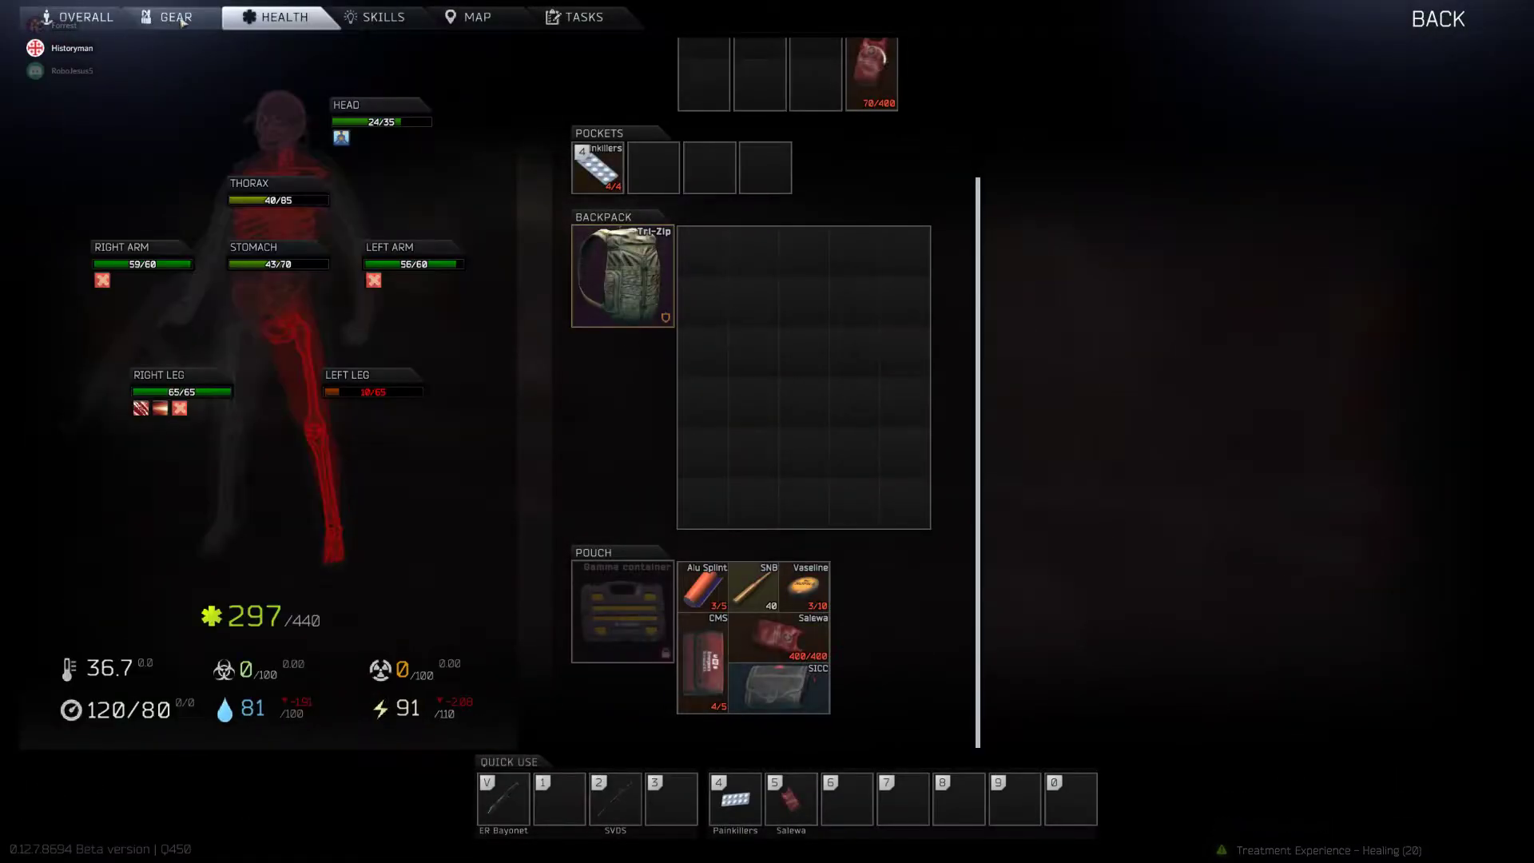
{"action": "left_click", "coordinate": [175, 16]}
{"action": "left_click", "coordinate": [282, 21]}
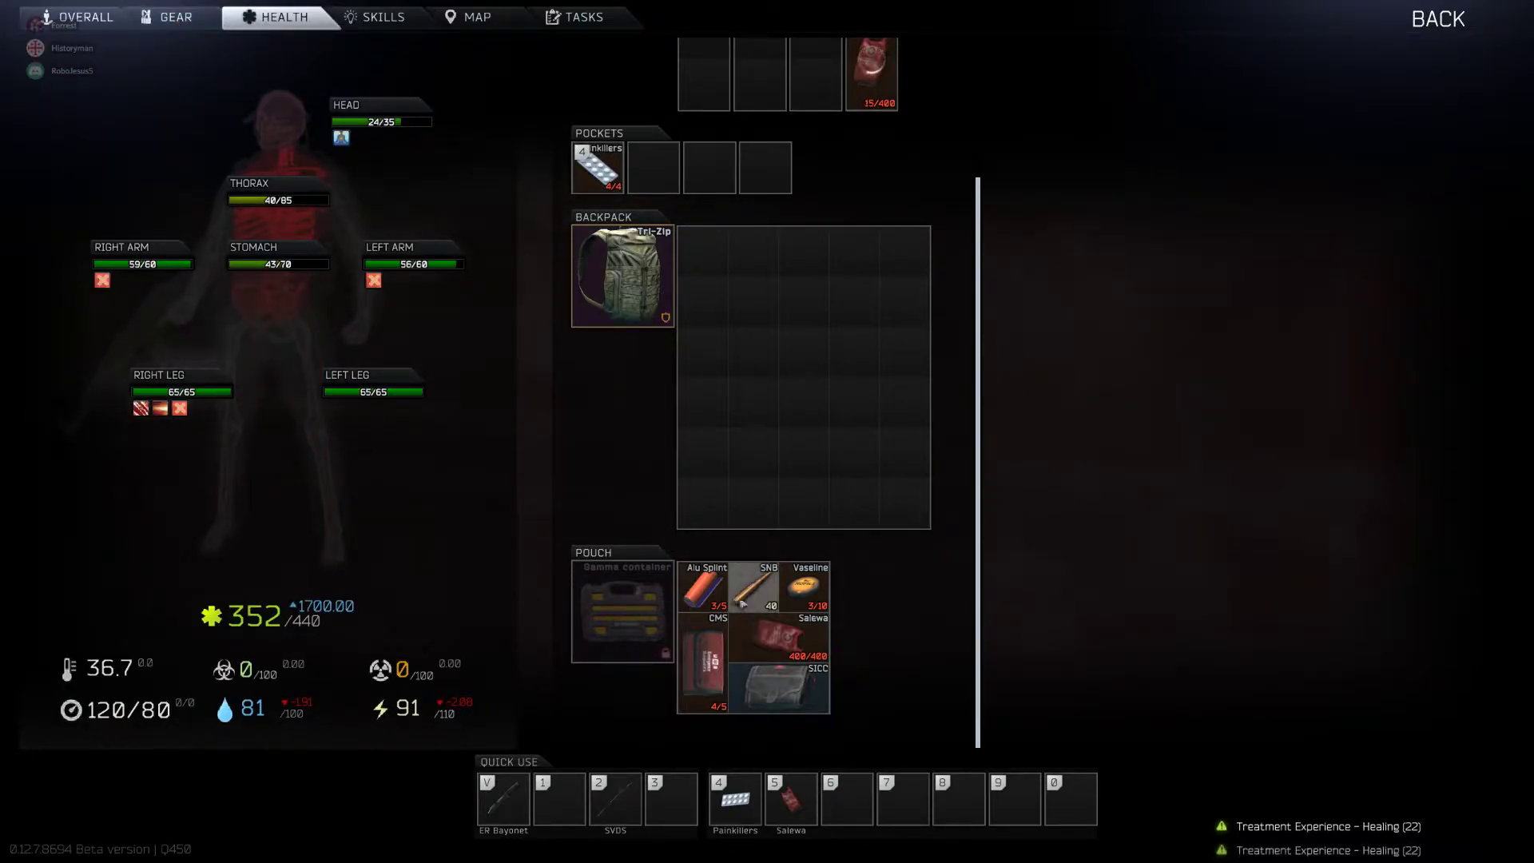
{"action": "left_click_drag", "start_coordinate": [778, 387], "coordinate": [819, 258]}
{"action": "scroll", "coordinate": [790, 336], "scroll_direction": "up", "scroll_amount": 3}
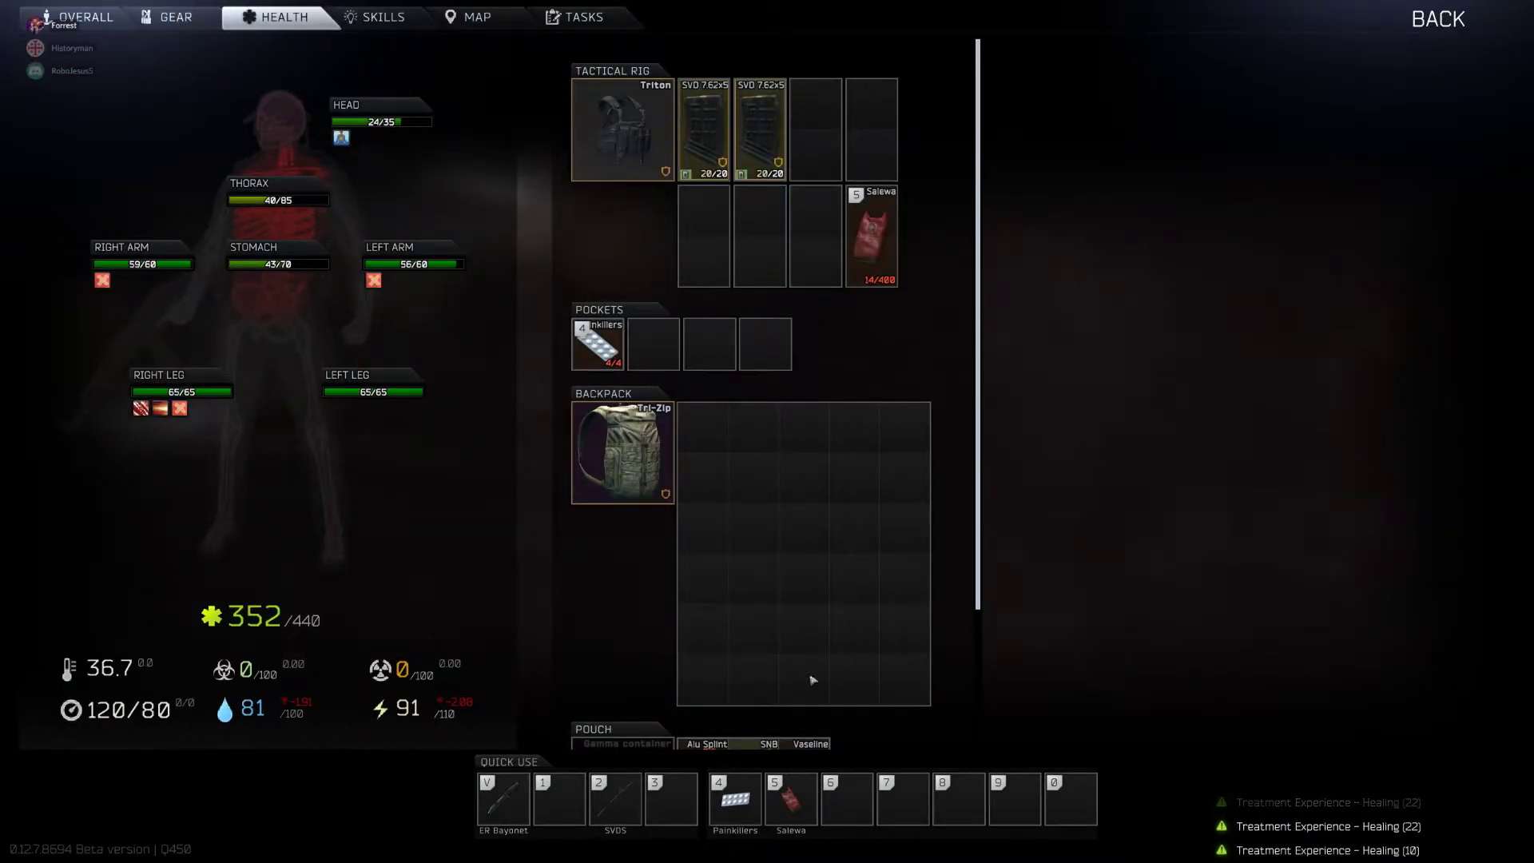
{"action": "scroll", "coordinate": [813, 599], "scroll_direction": "down", "scroll_amount": 3}
{"action": "left_click_drag", "start_coordinate": [743, 647], "coordinate": [810, 213]}
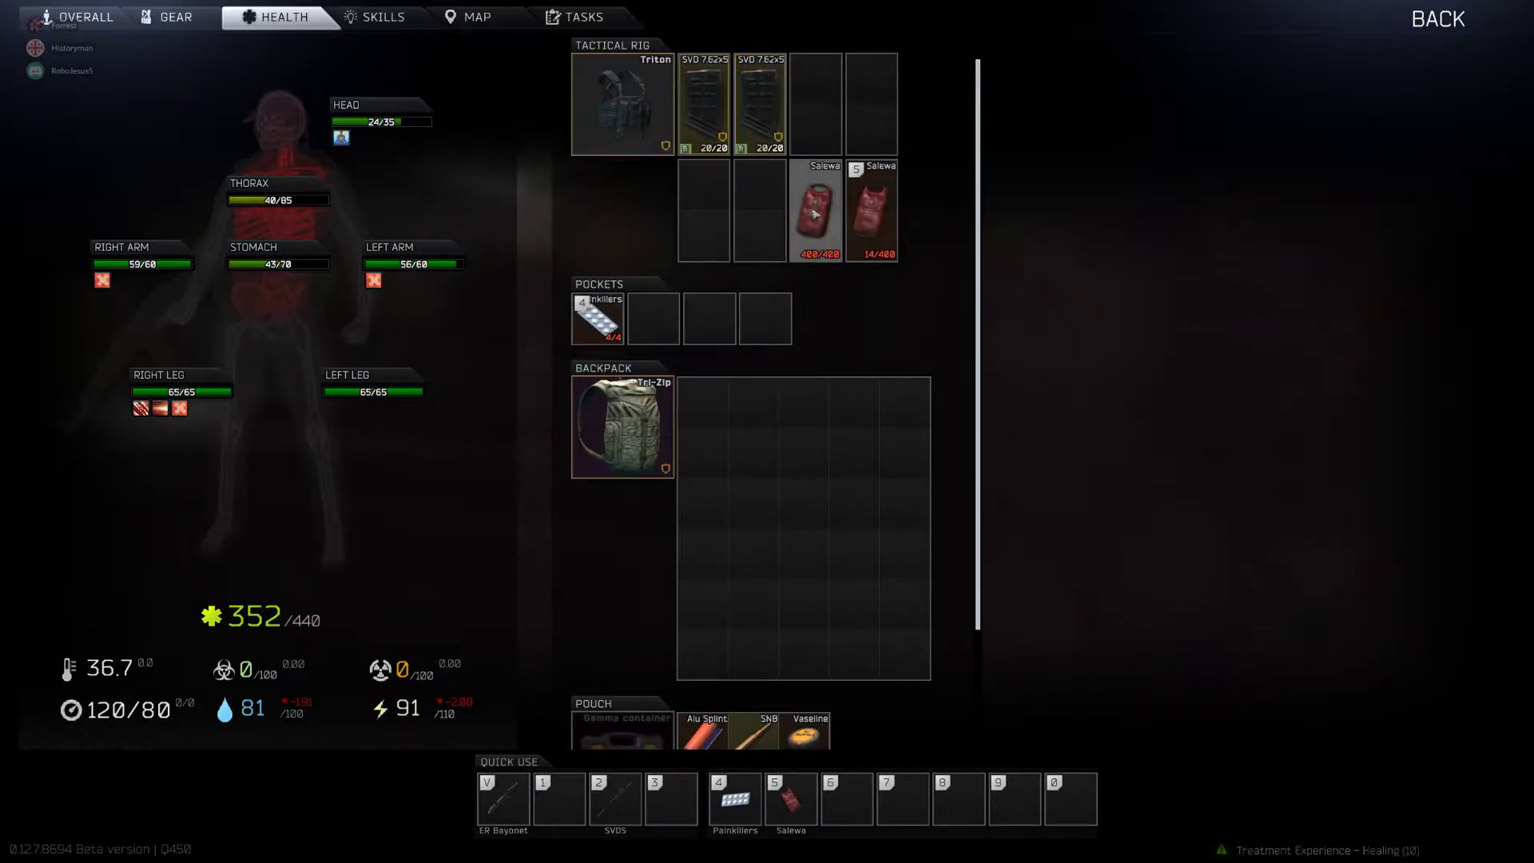
{"action": "key", "text": "Tab"}
Step: Heal with both Salewa kits (keys 6 and 5), then review injuries
{"action": "key", "text": "6"}
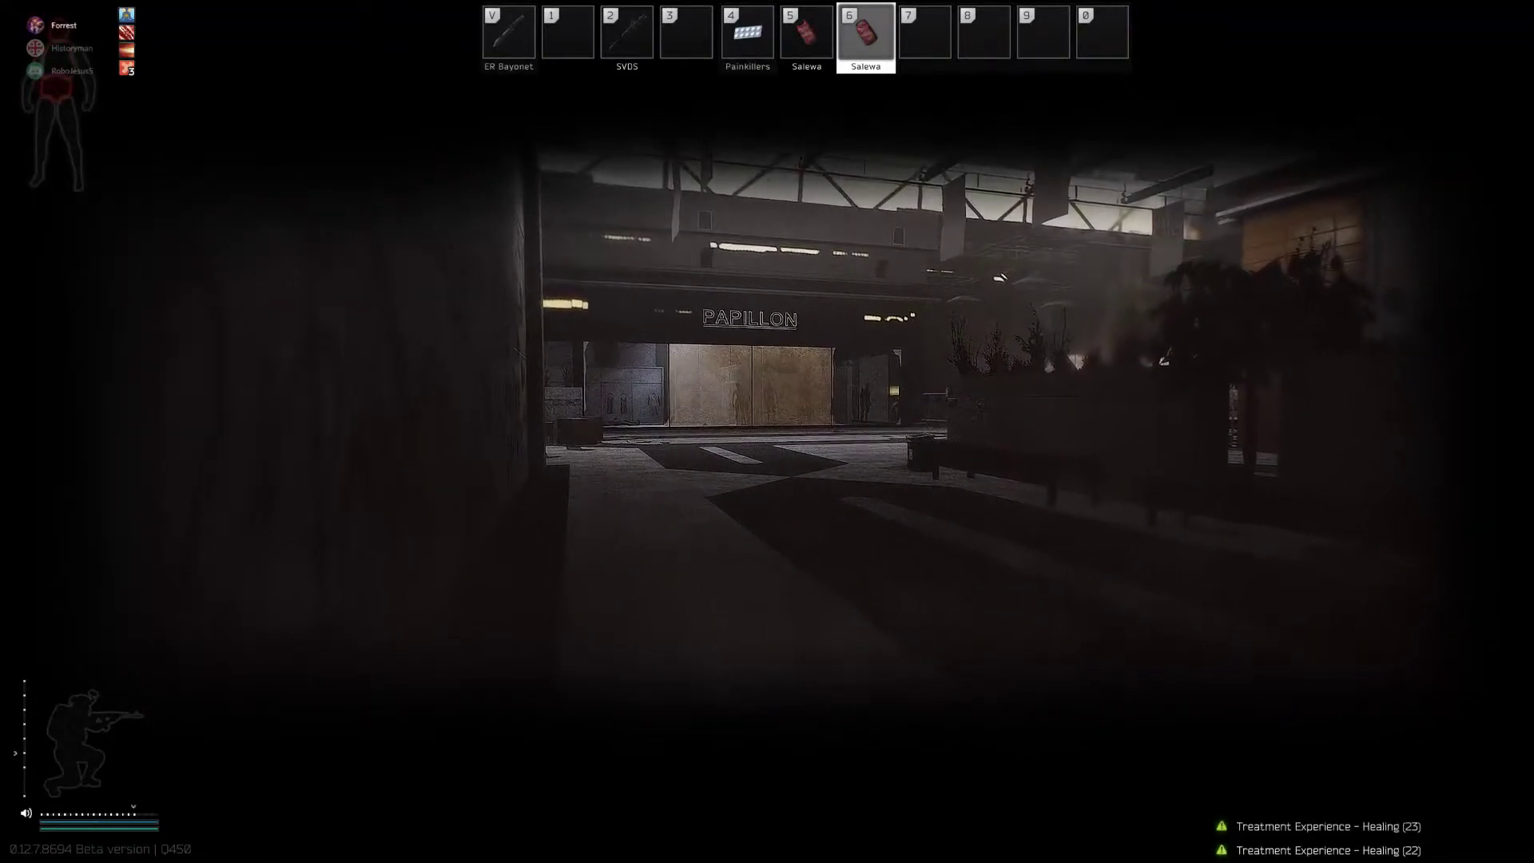
{"action": "right_click", "coordinate": [767, 432]}
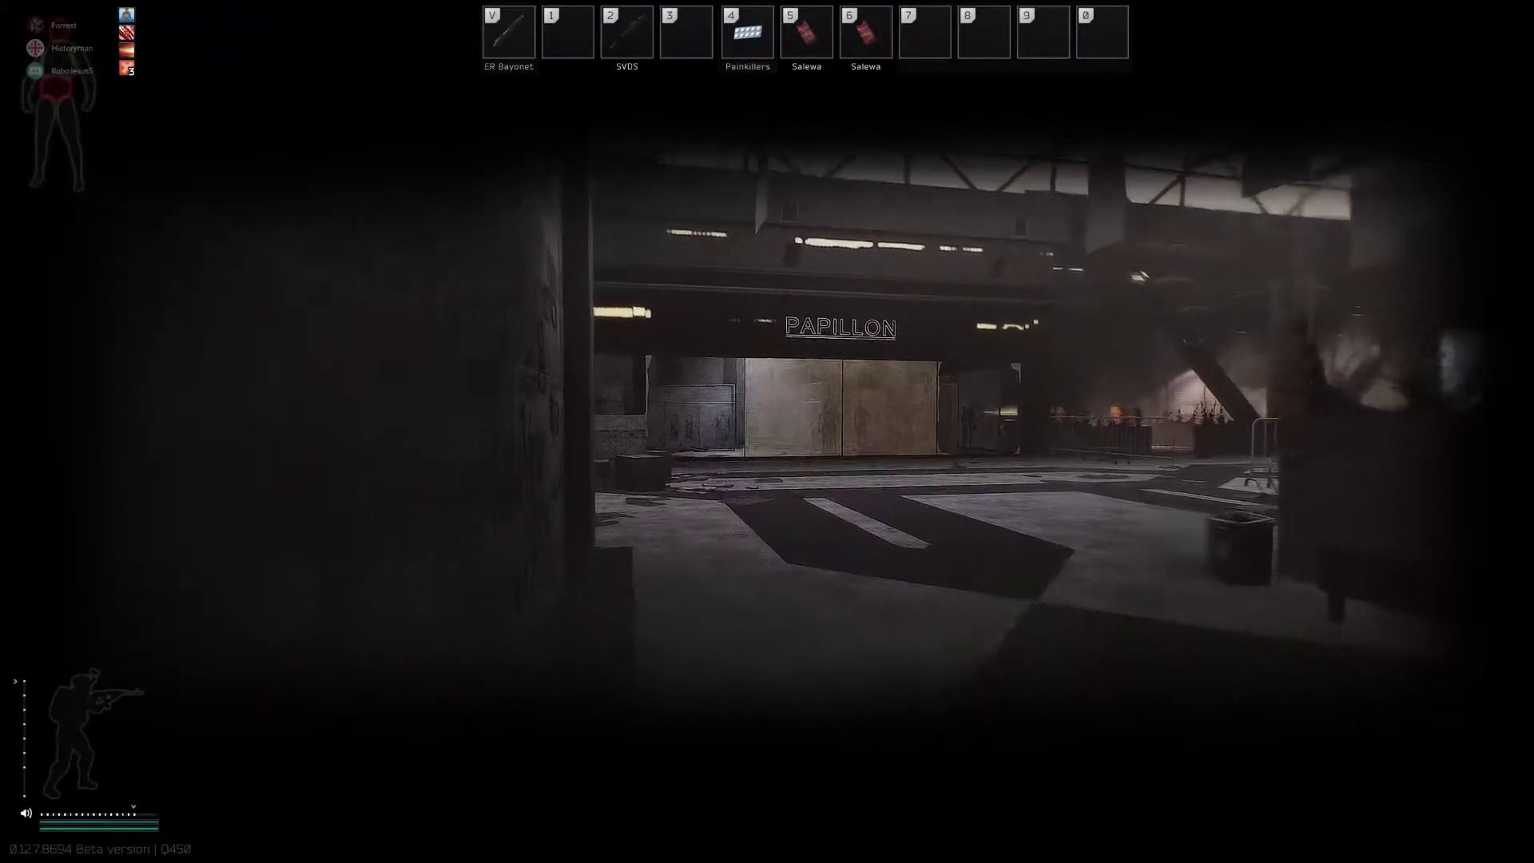
{"action": "key", "text": "6"}
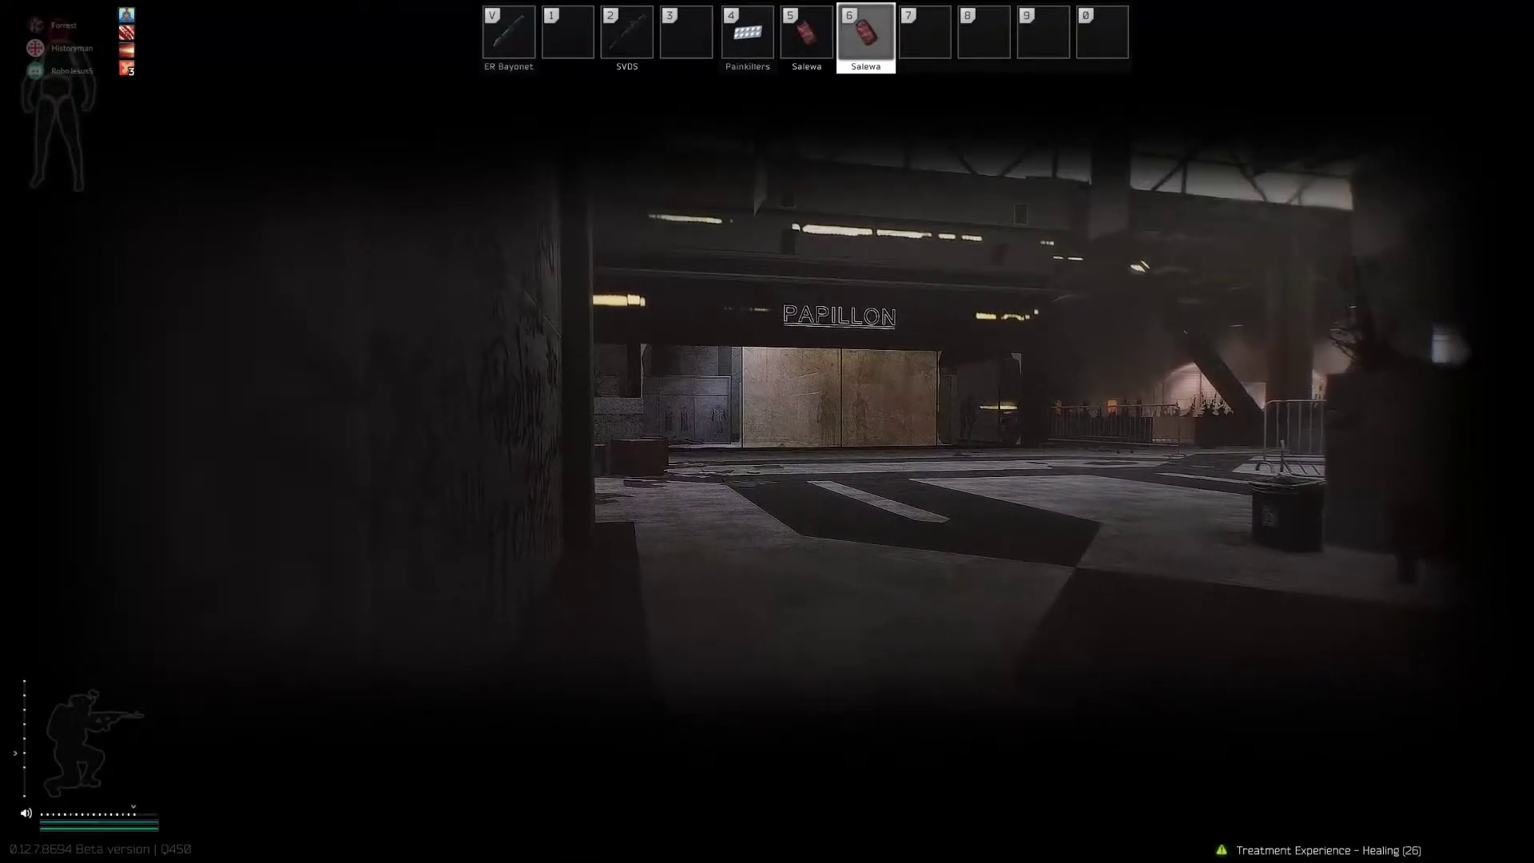
{"action": "key", "text": "2"}
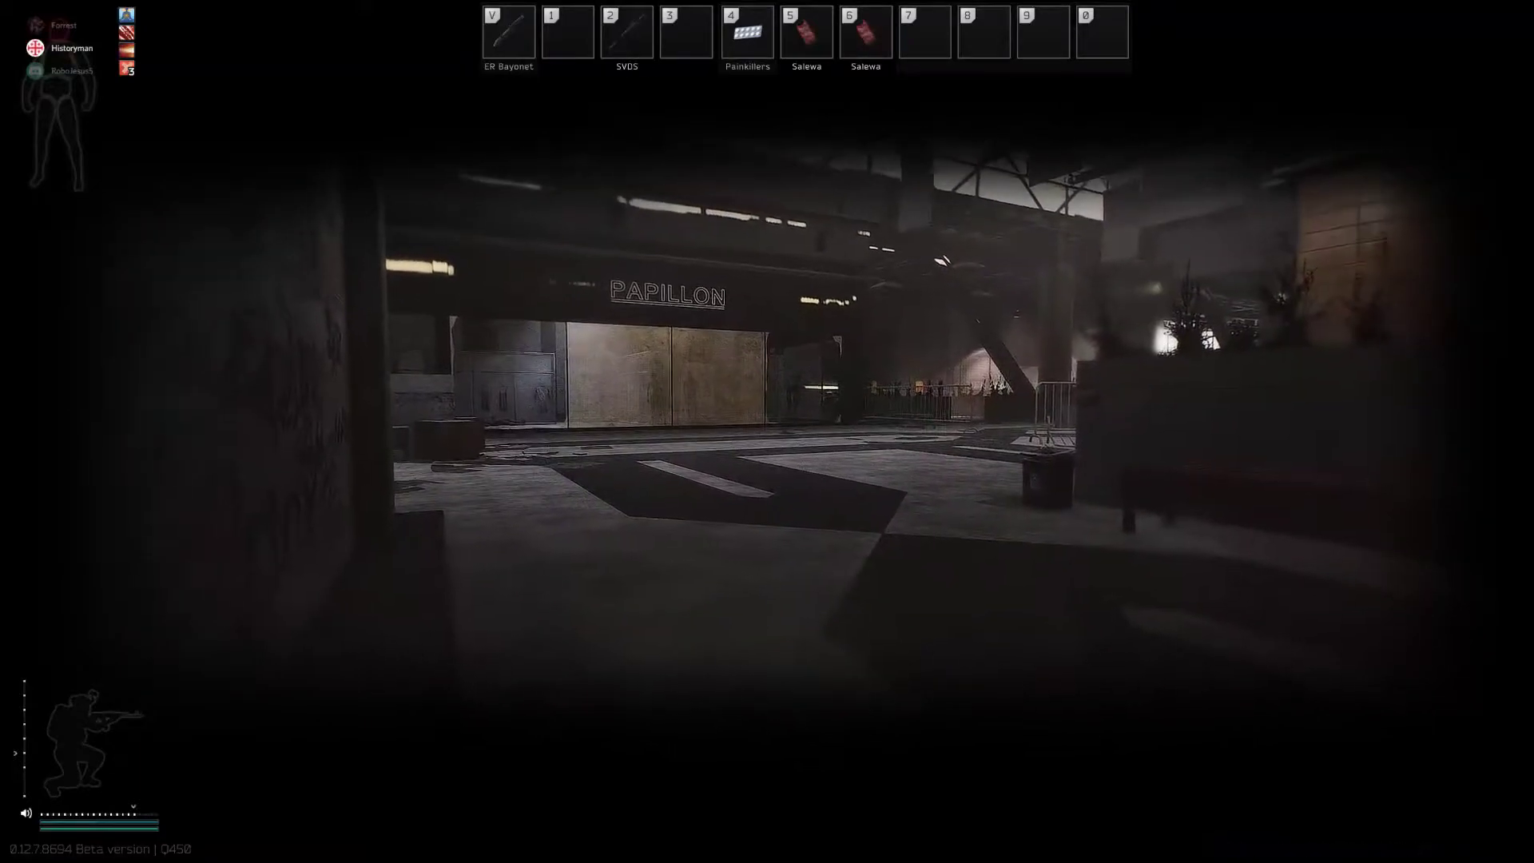
{"action": "key", "text": "5"}
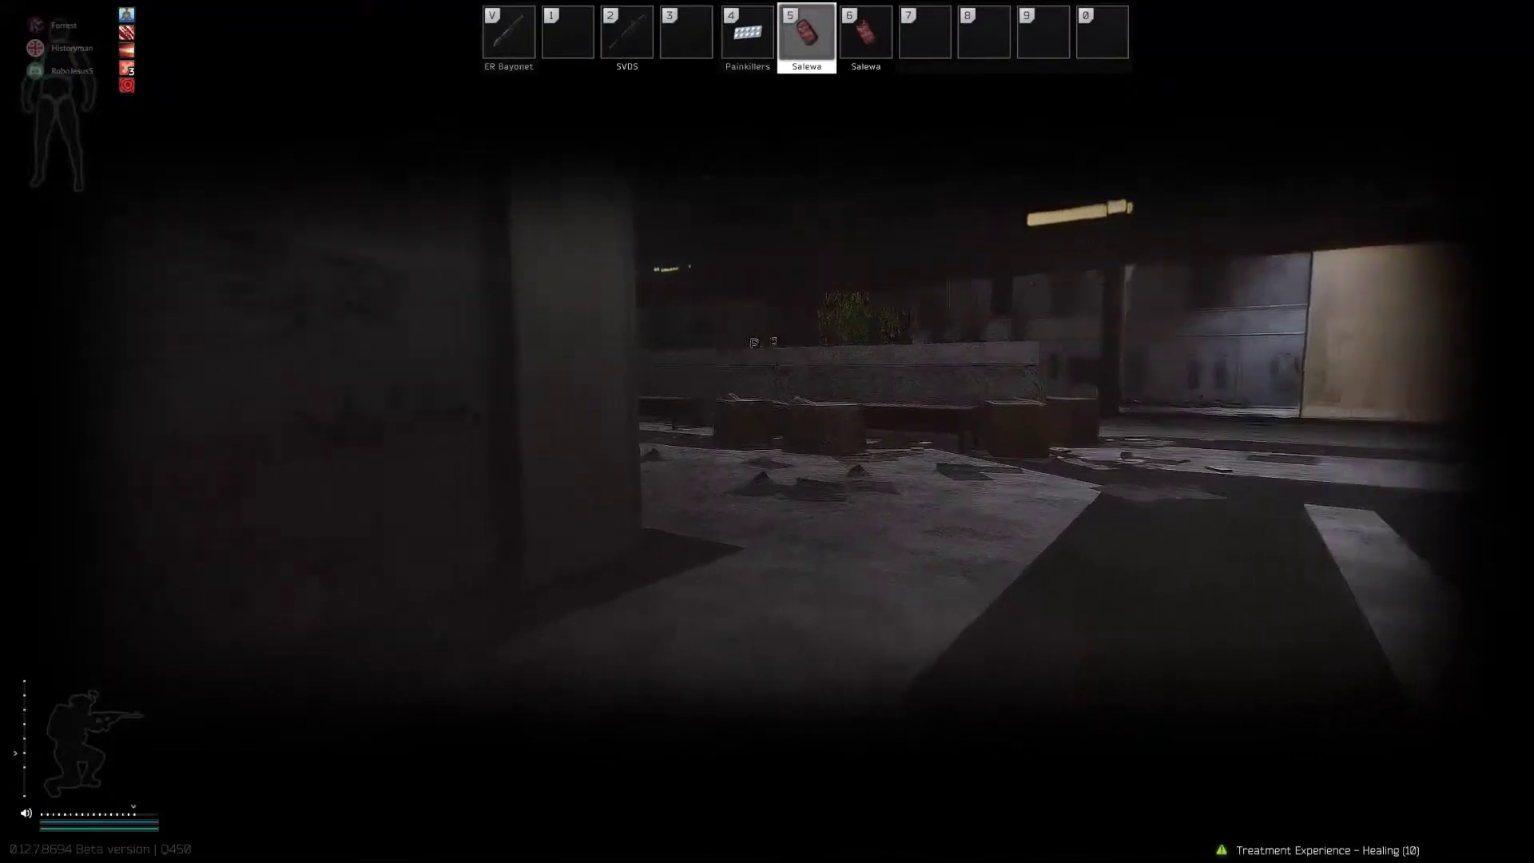
{"action": "key", "text": "Tab"}
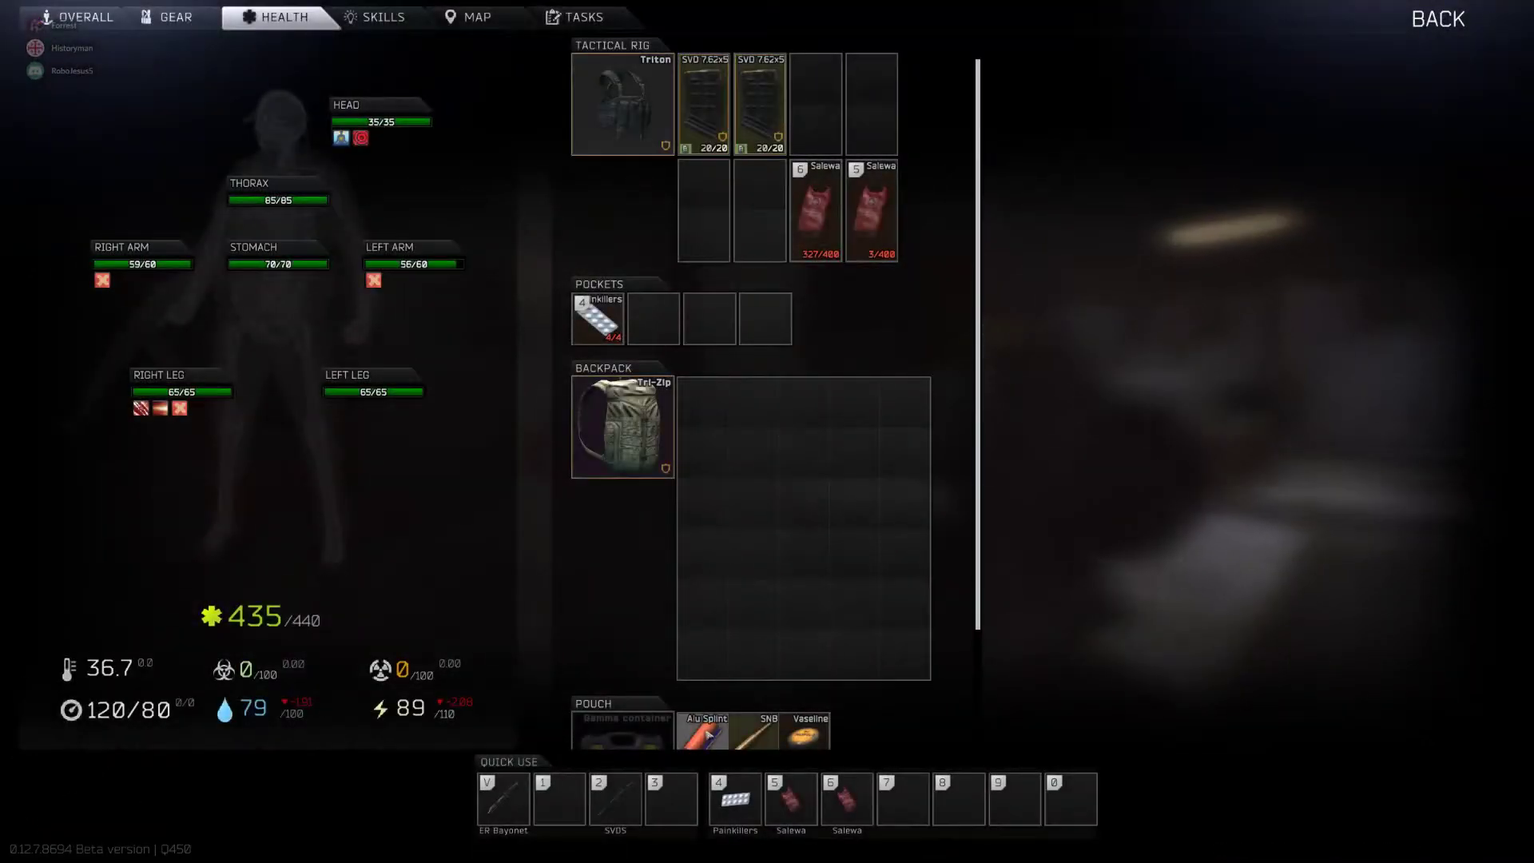
{"action": "key", "text": "Tab"}
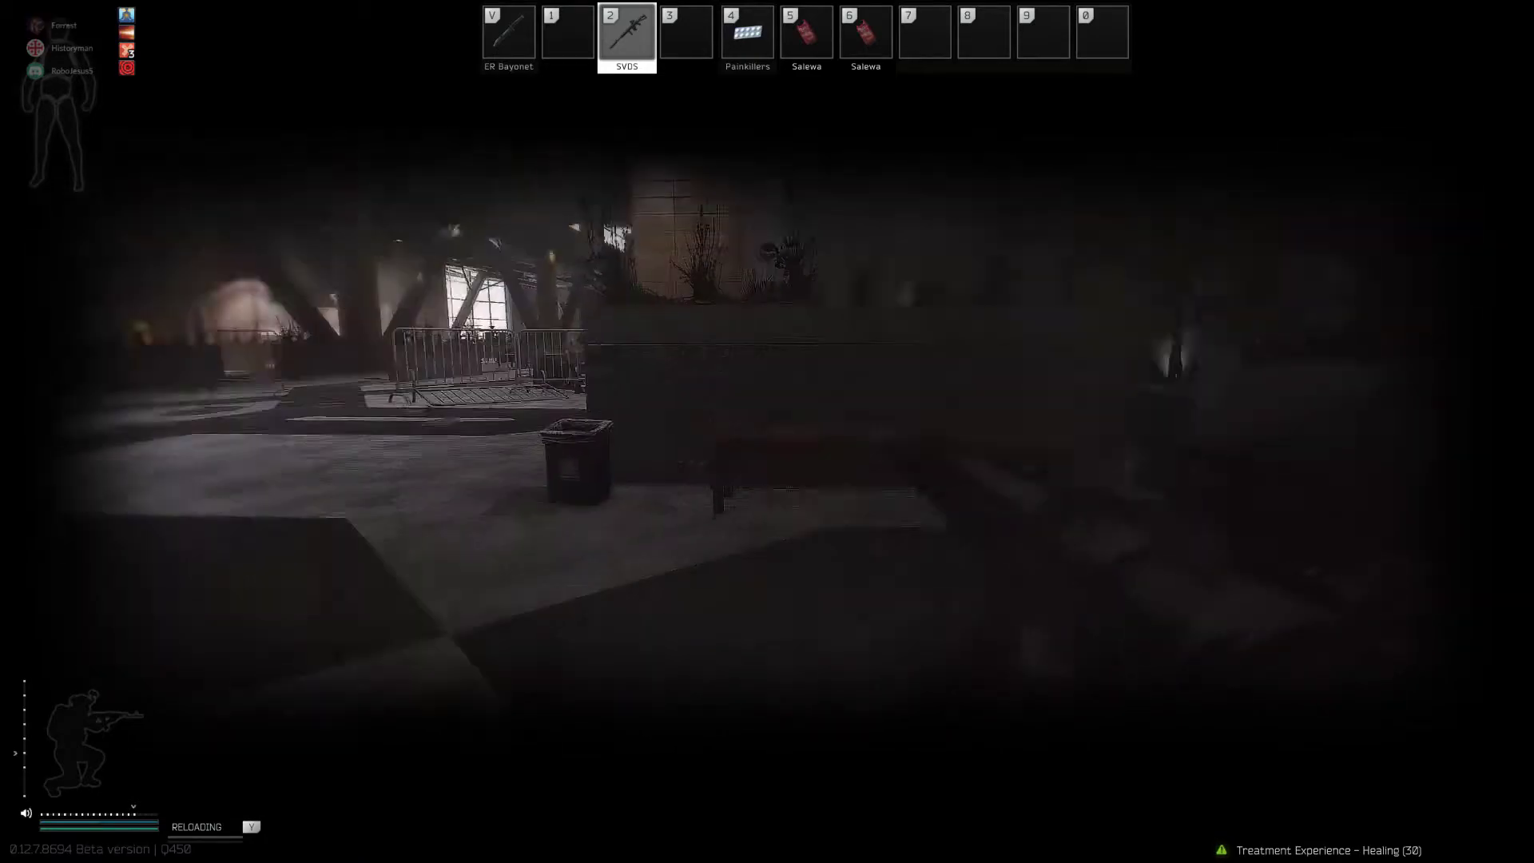
Step: Scan the mall repeatedly through the SVDS magnified scope
{"action": "right_click", "coordinate": [767, 432]}
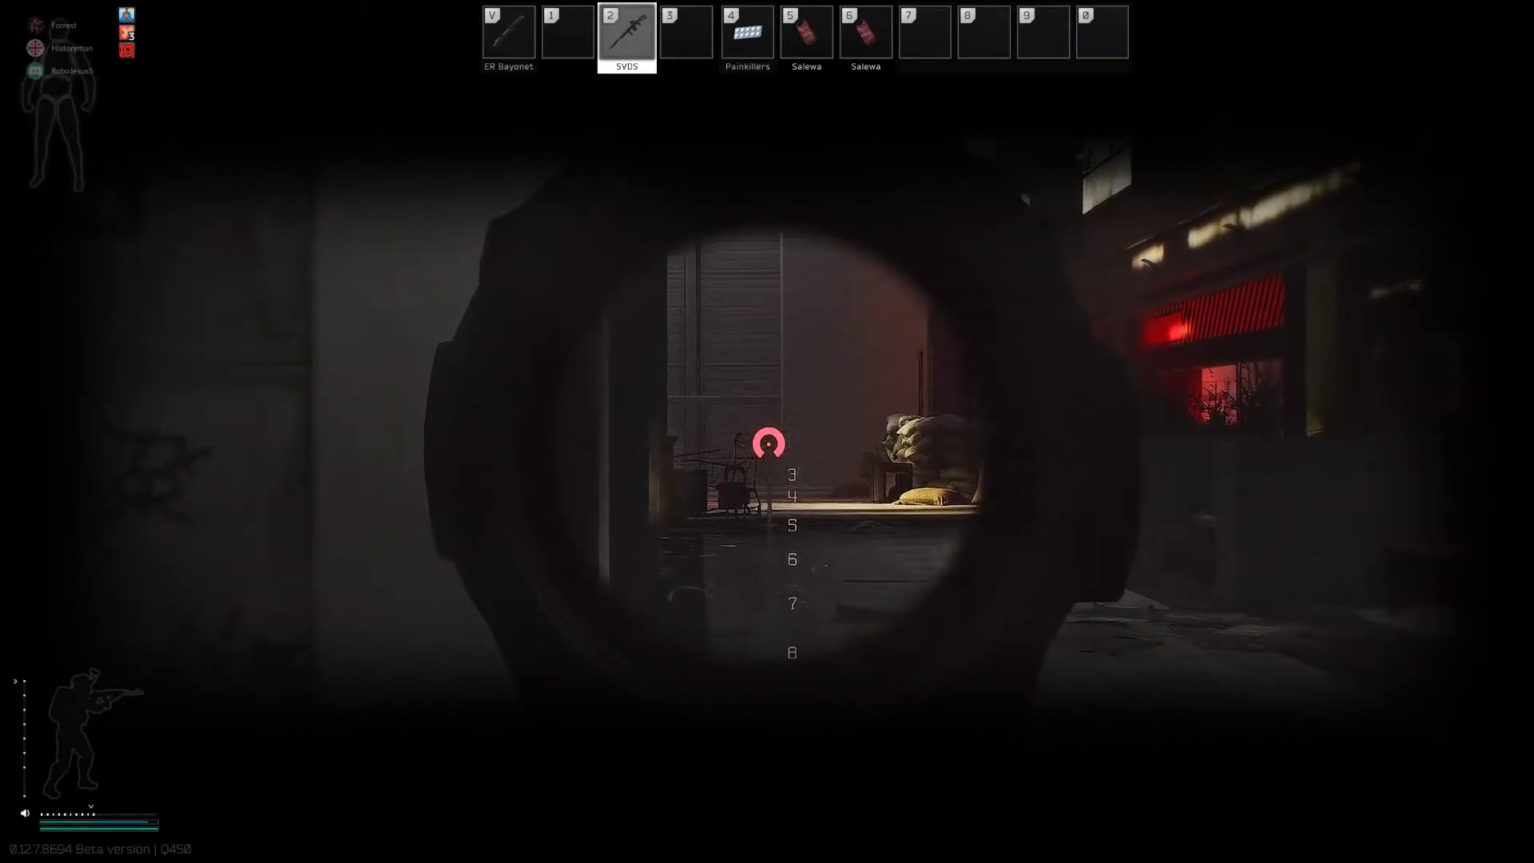
{"action": "right_click", "coordinate": [767, 432]}
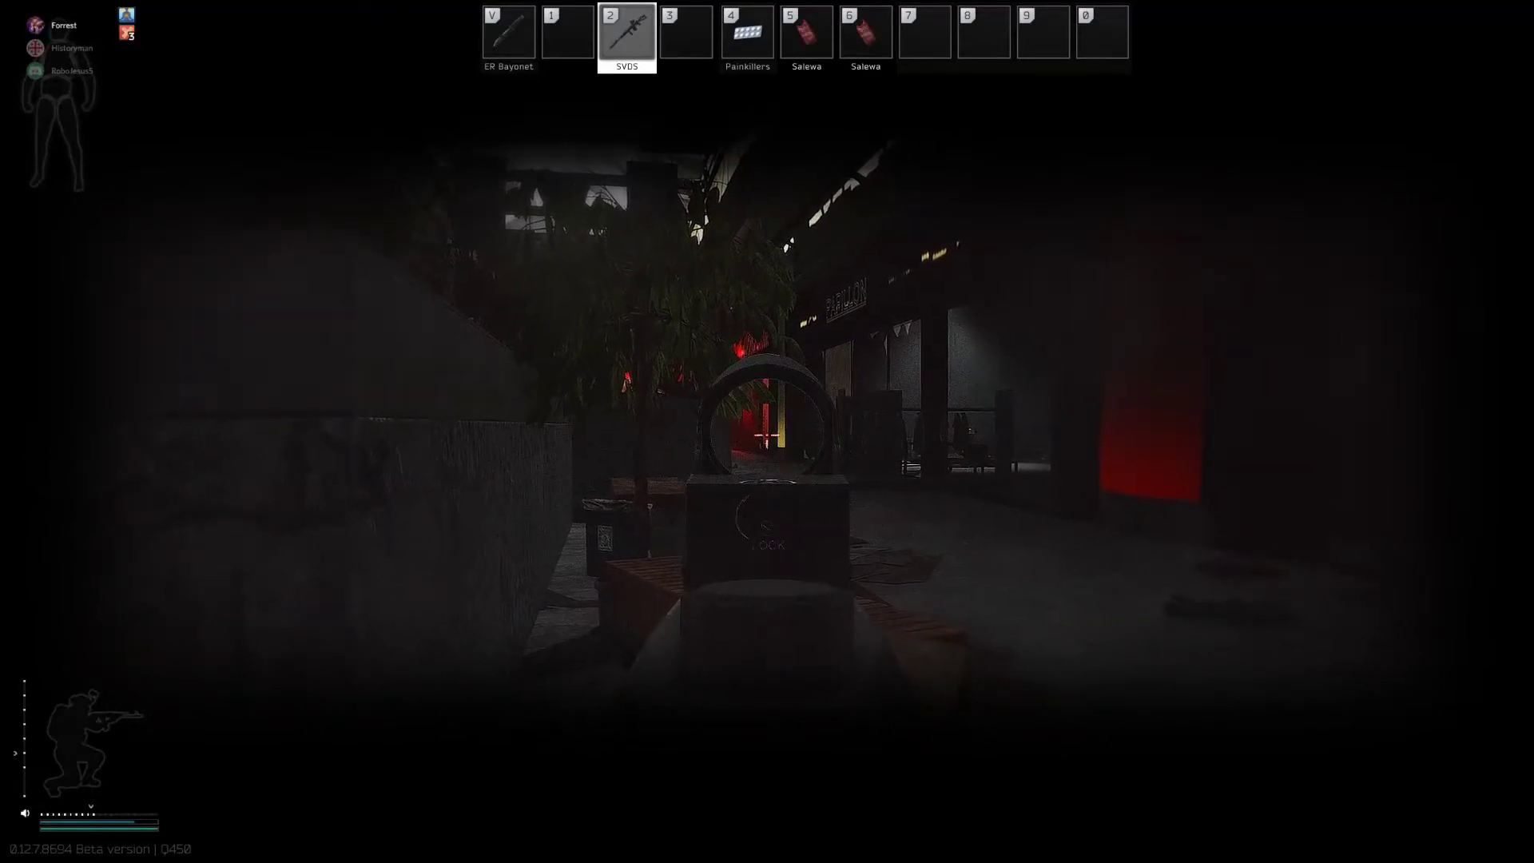
{"action": "right_click", "coordinate": [766, 431]}
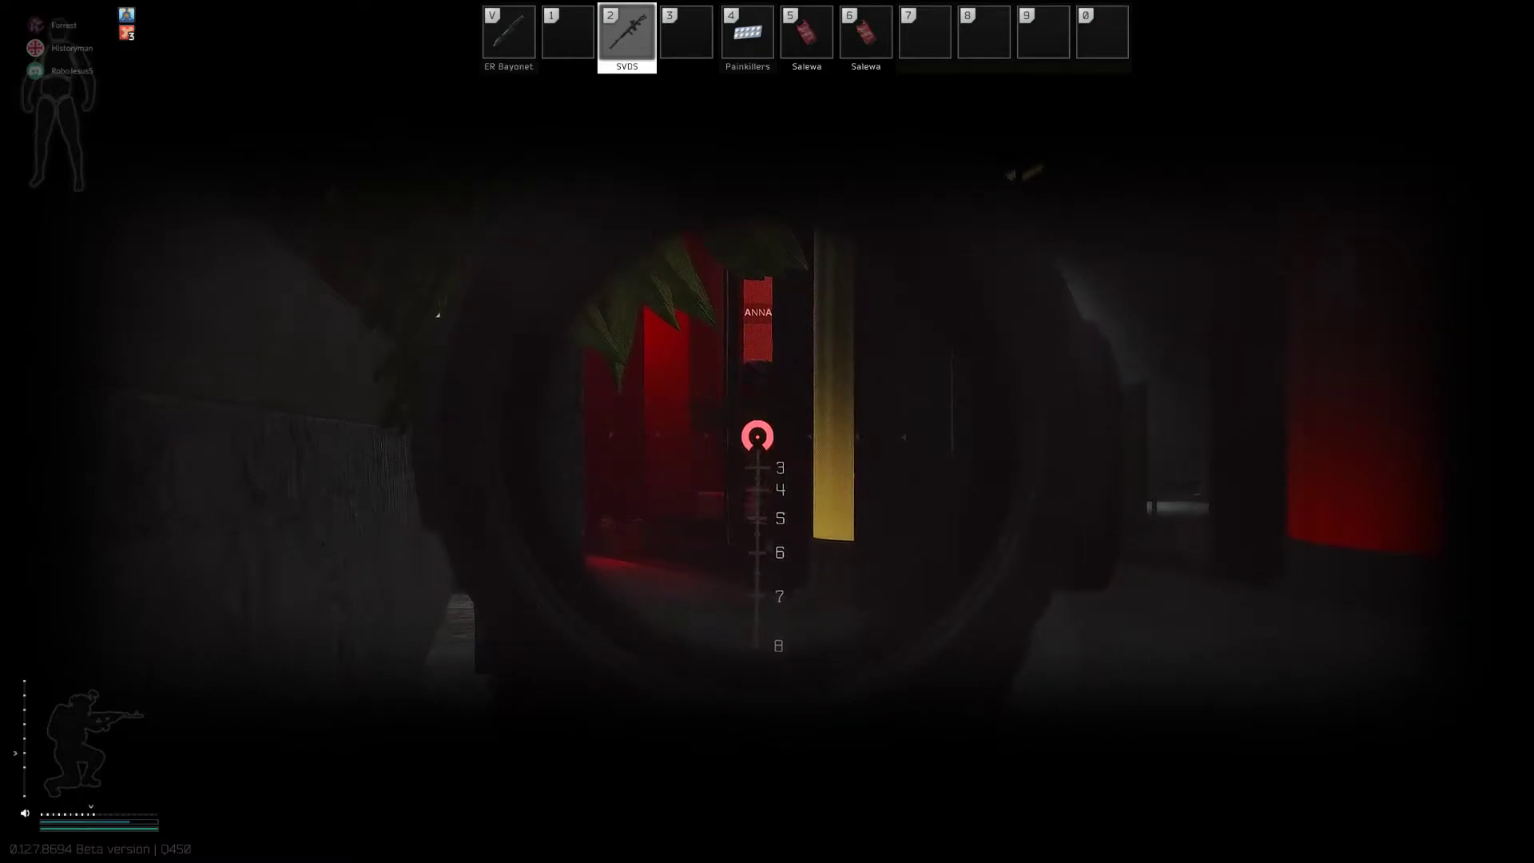
{"action": "right_click", "coordinate": [768, 432]}
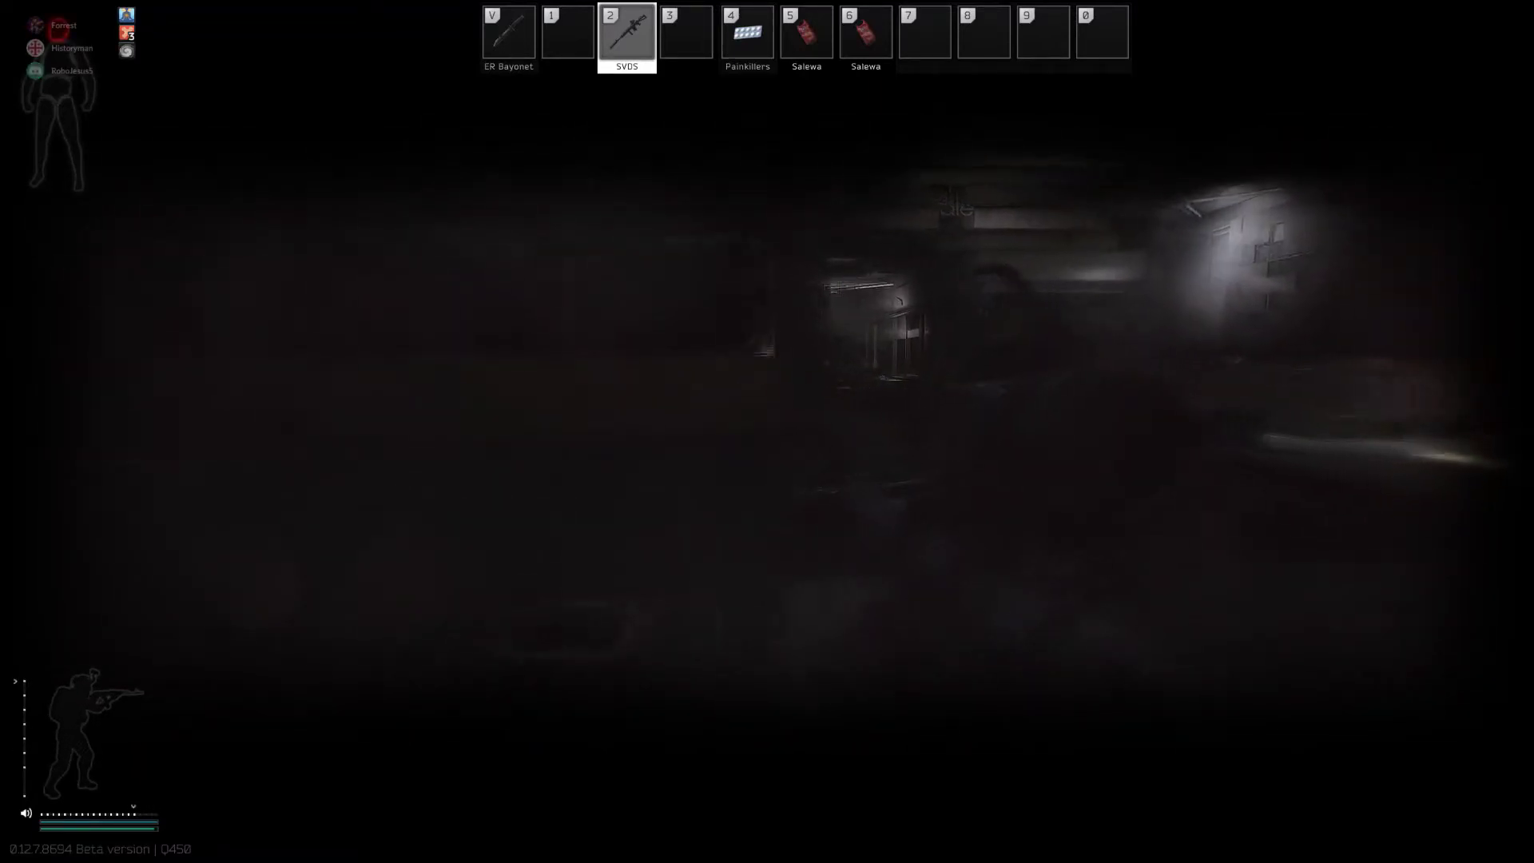
{"action": "right_click", "coordinate": [767, 431]}
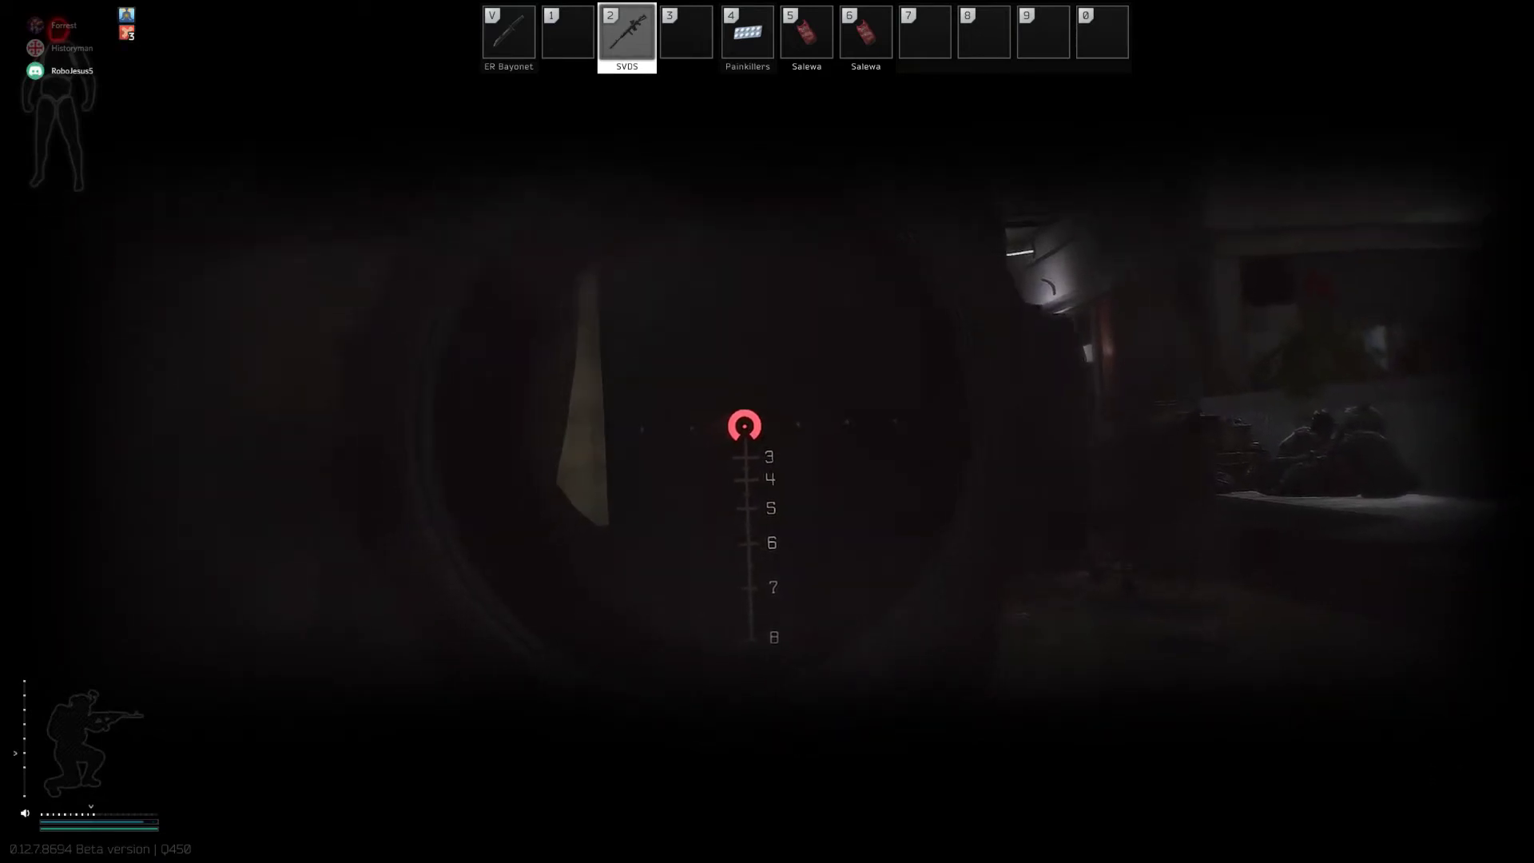
{"action": "right_click", "coordinate": [767, 431]}
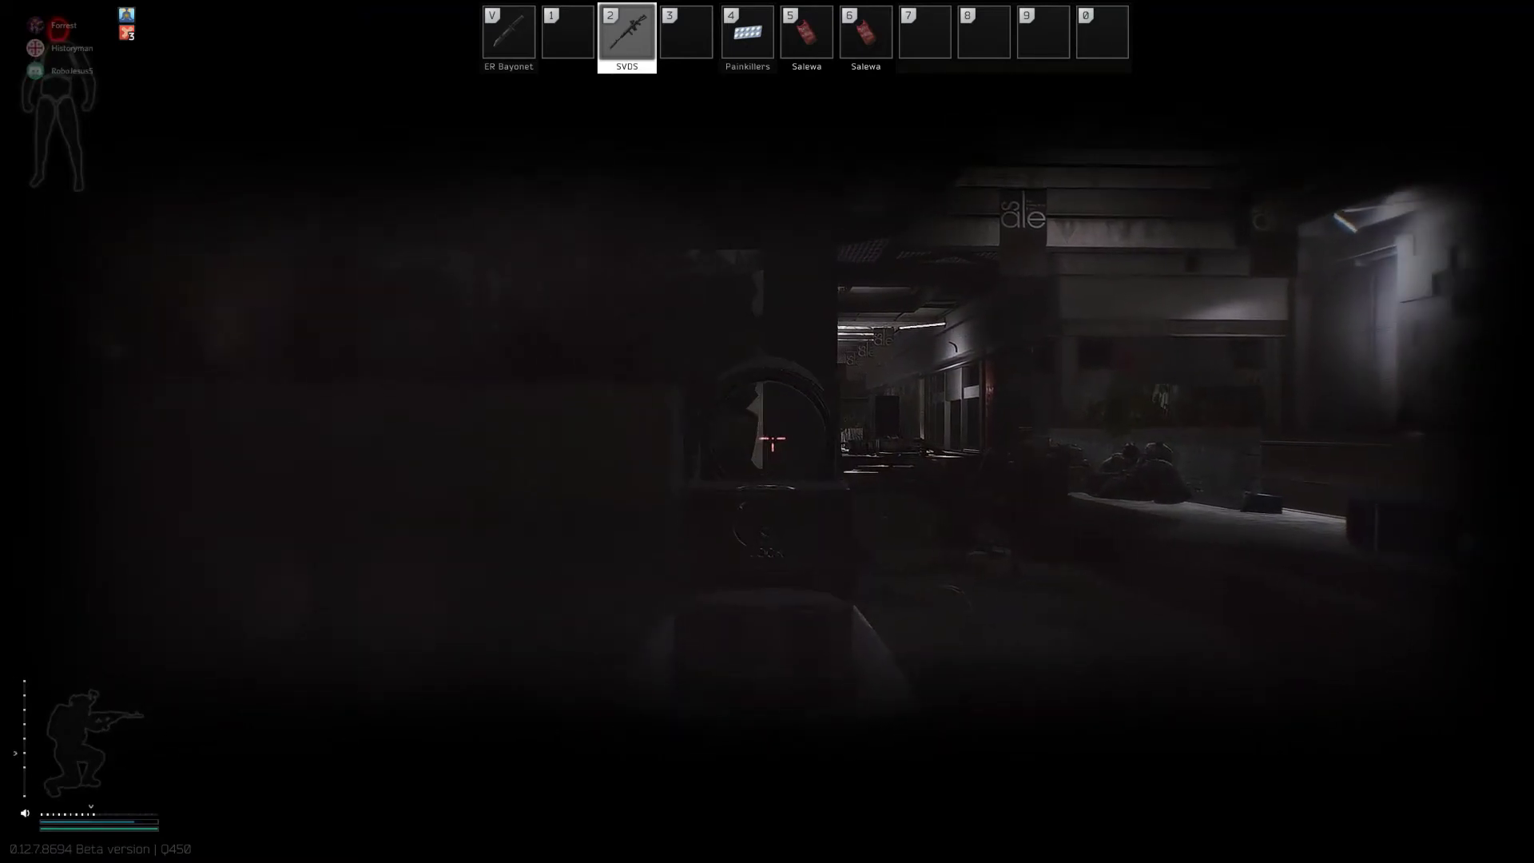
Step: Heal again with both Salewa kits, then re-equip the SVDS and aim elsewhere
{"action": "key", "text": "5"}
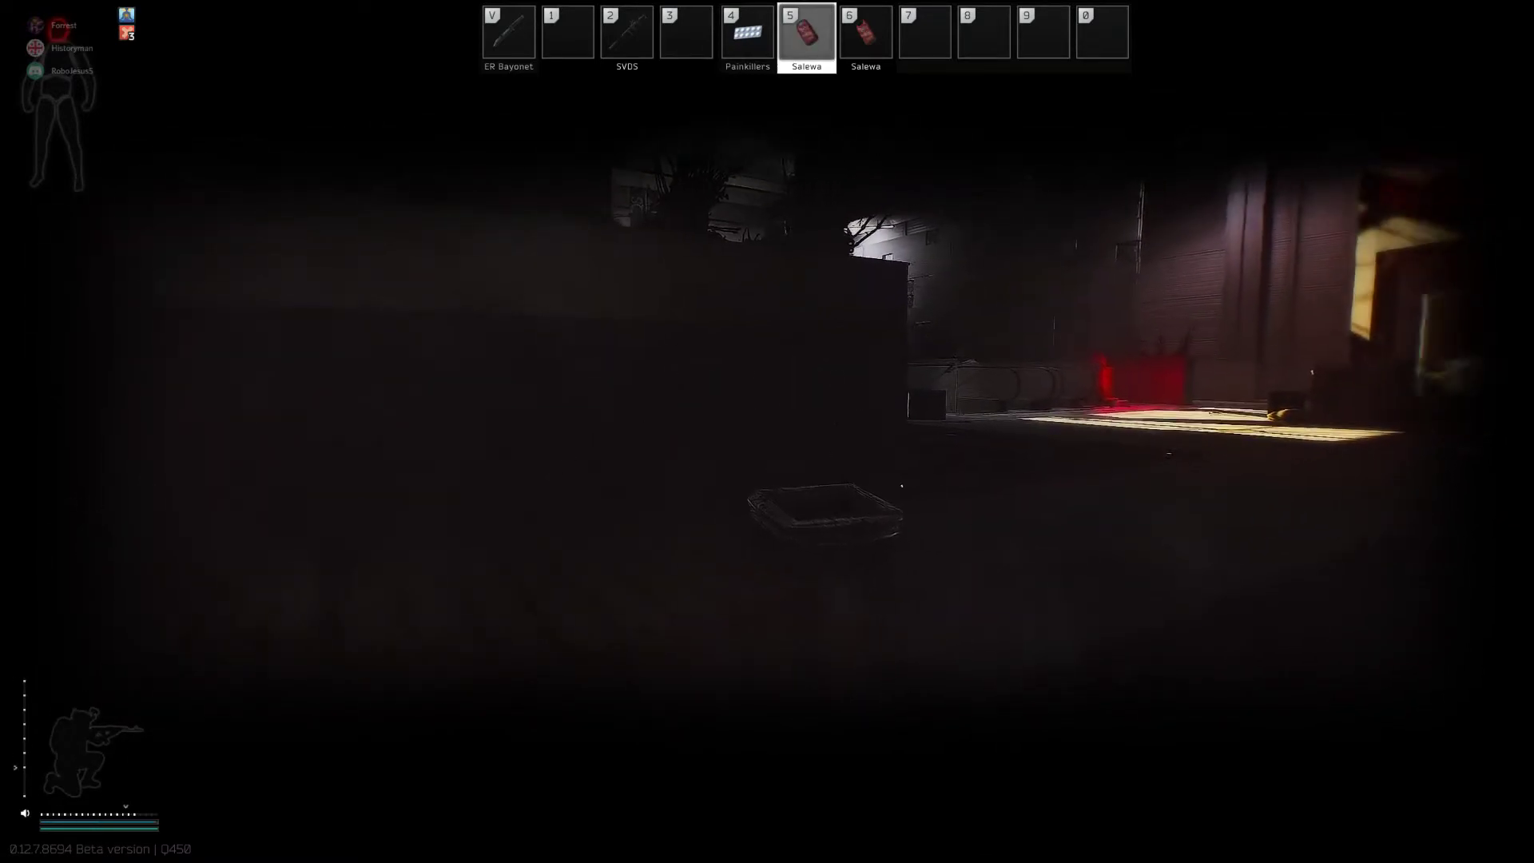
{"action": "key", "text": "2"}
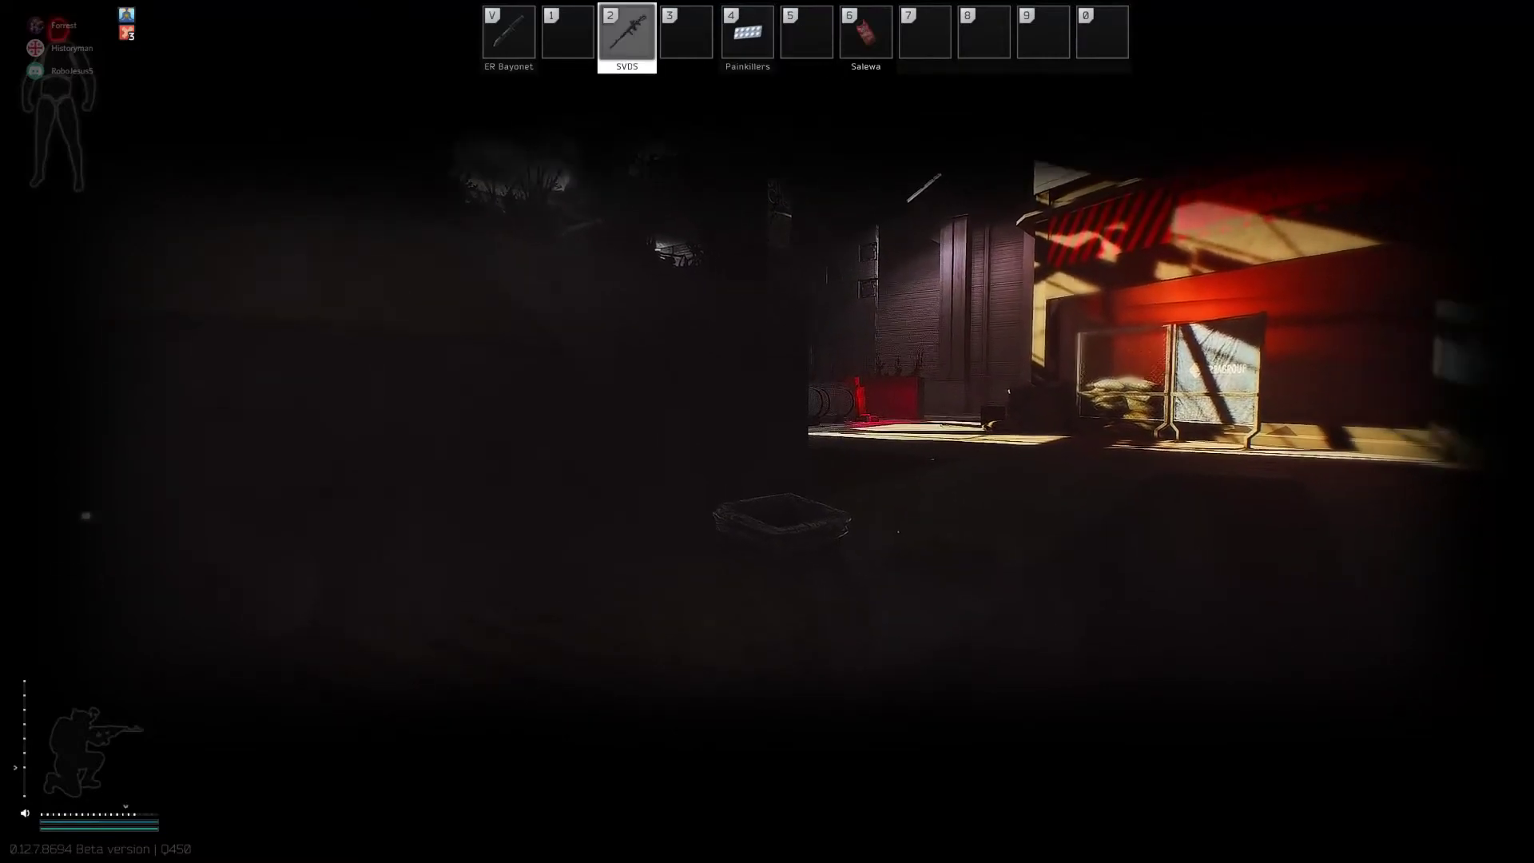
{"action": "key", "text": "6"}
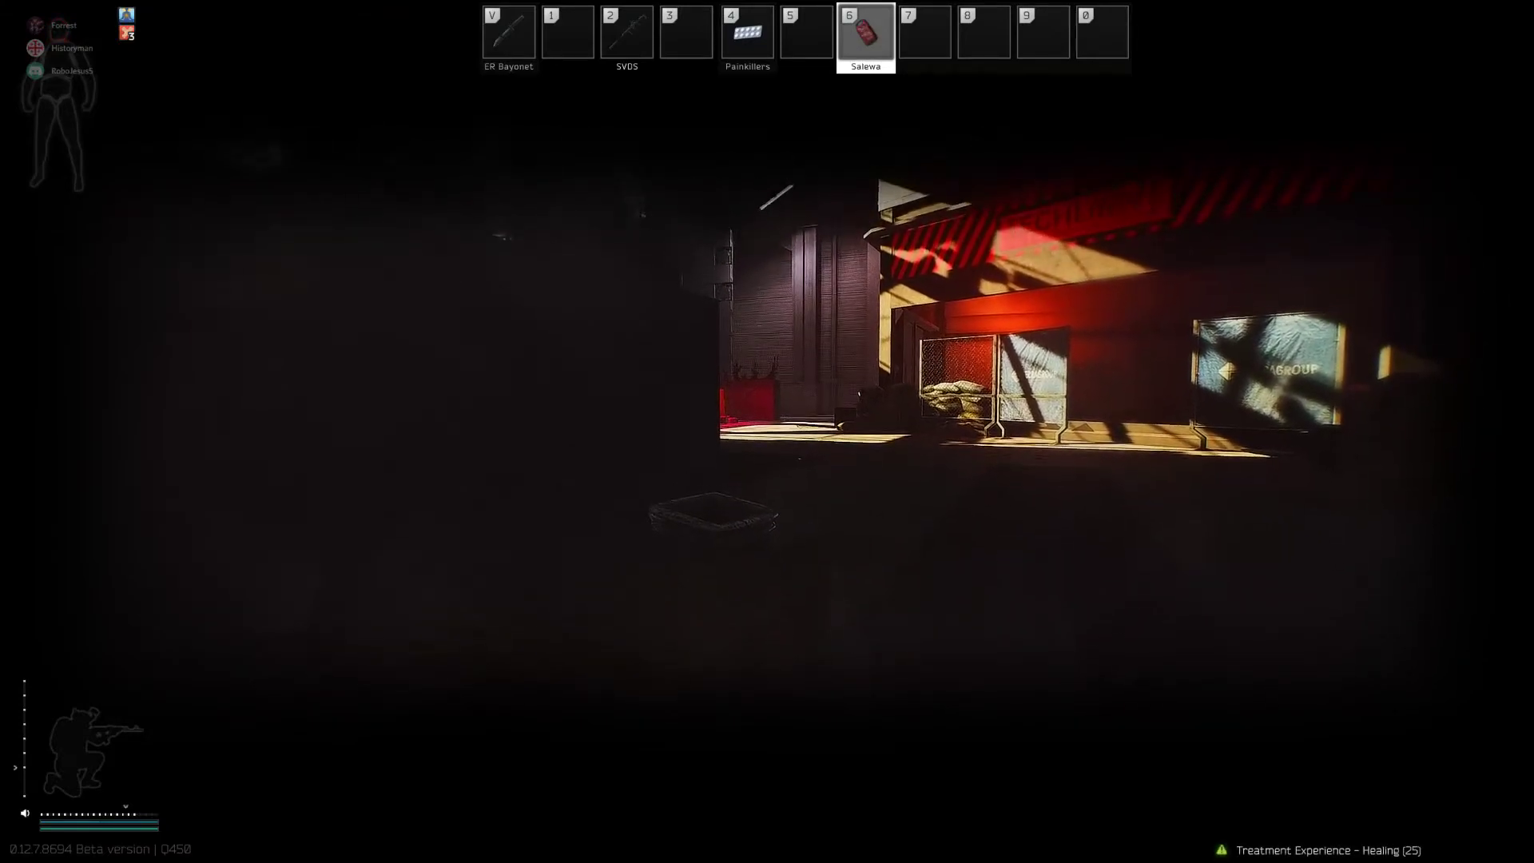
{"action": "key", "text": "2"}
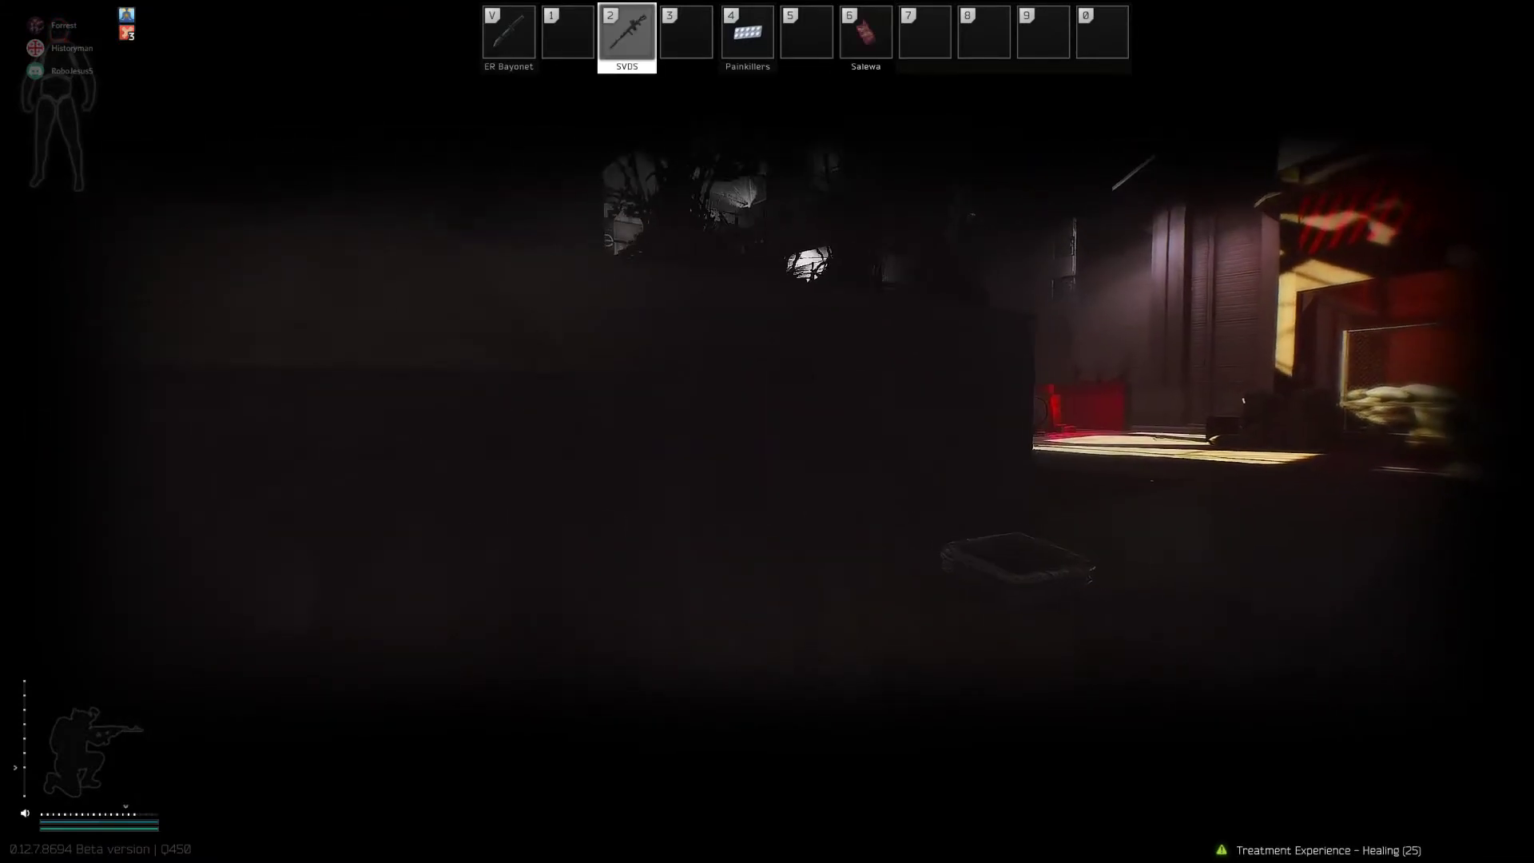
{"action": "right_click", "coordinate": [766, 431]}
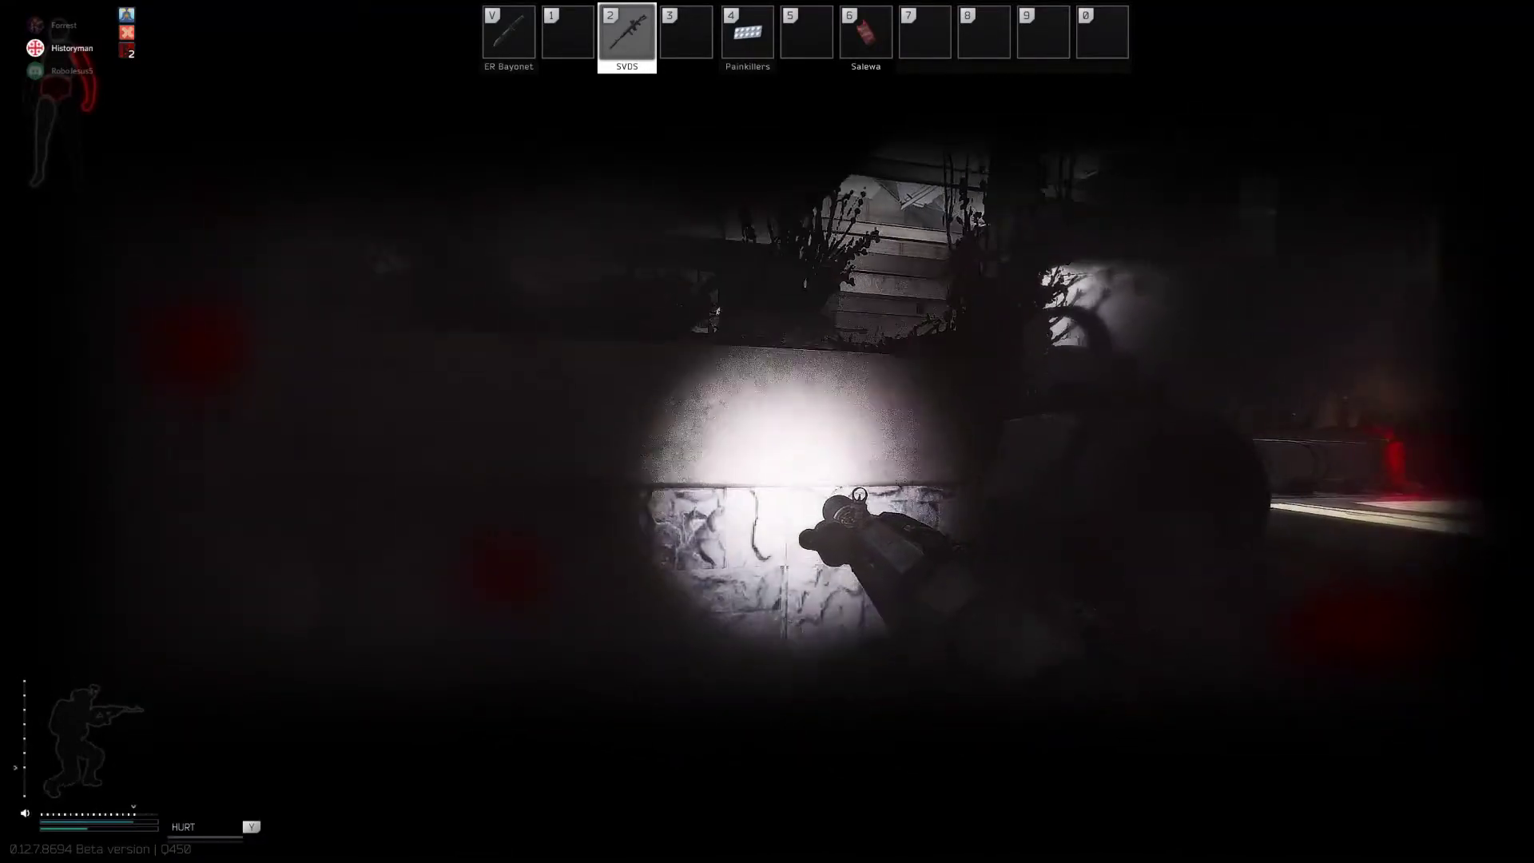
{"action": "right_click", "coordinate": [767, 431]}
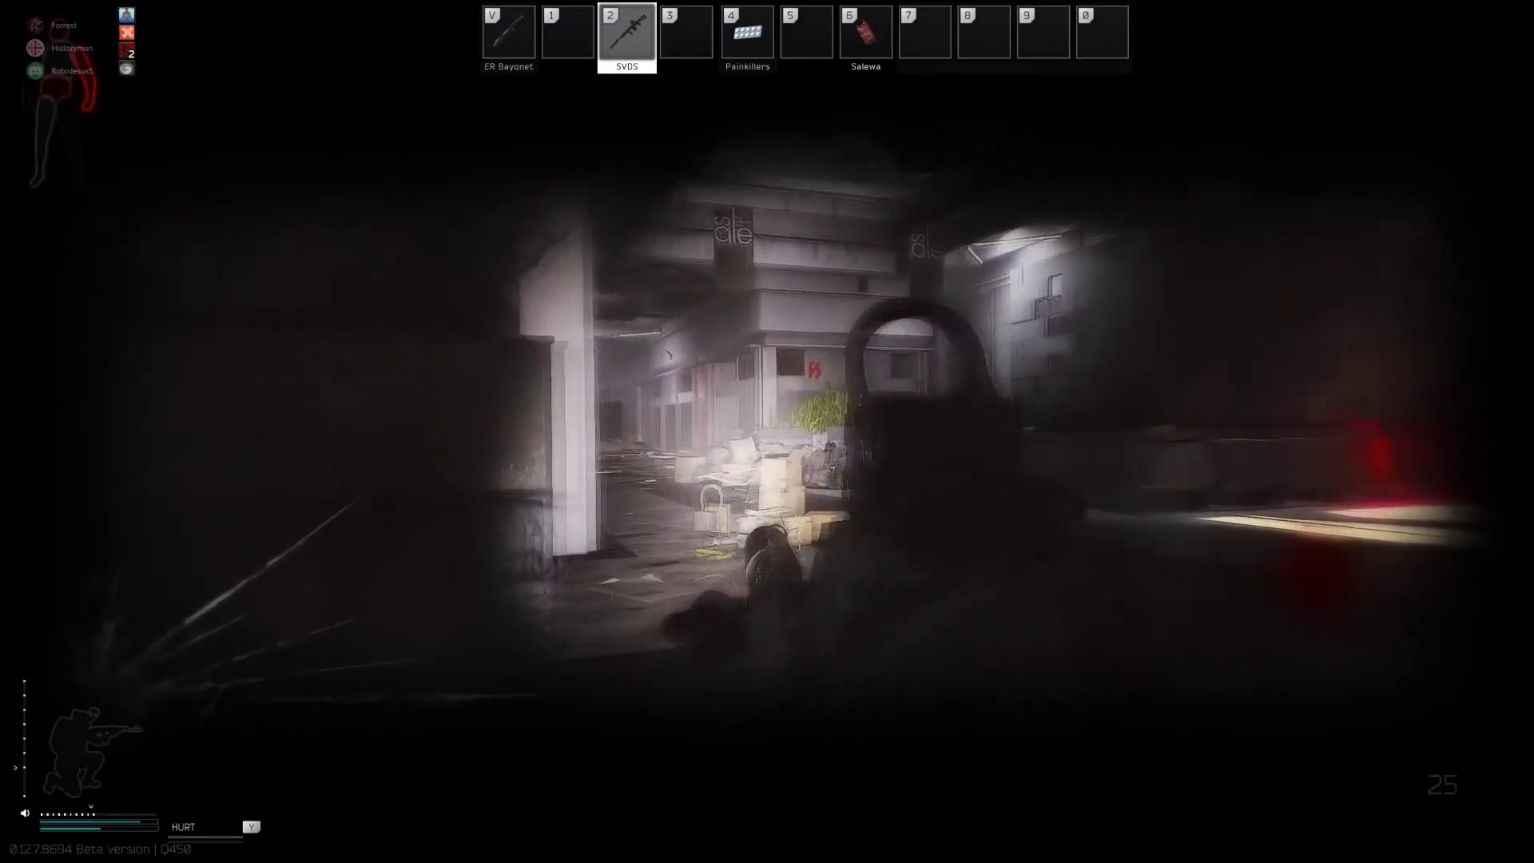